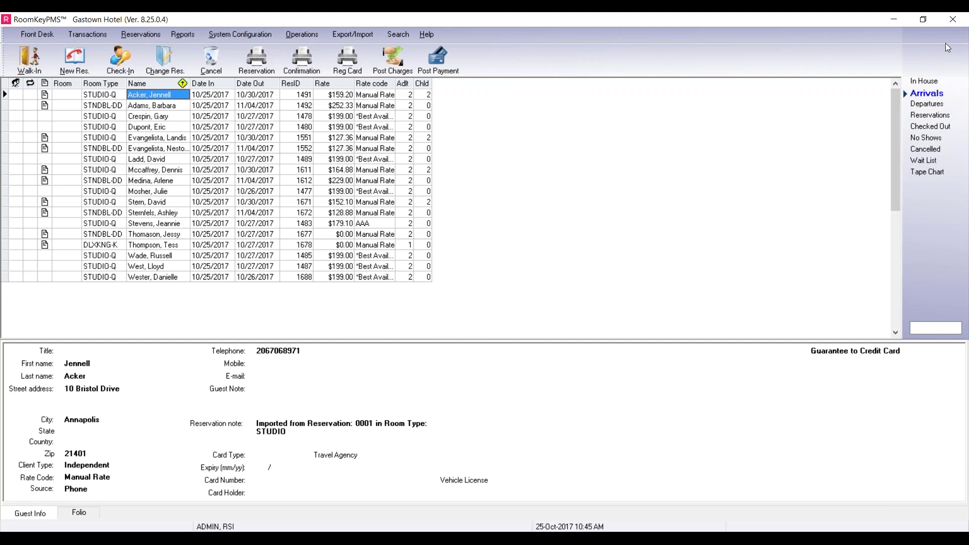
Step: Examine the administrator's Operations permissions for 1522, Guest Profile Merging, including the list of permissions not granted, and close the user access system
left_click(255, 36)
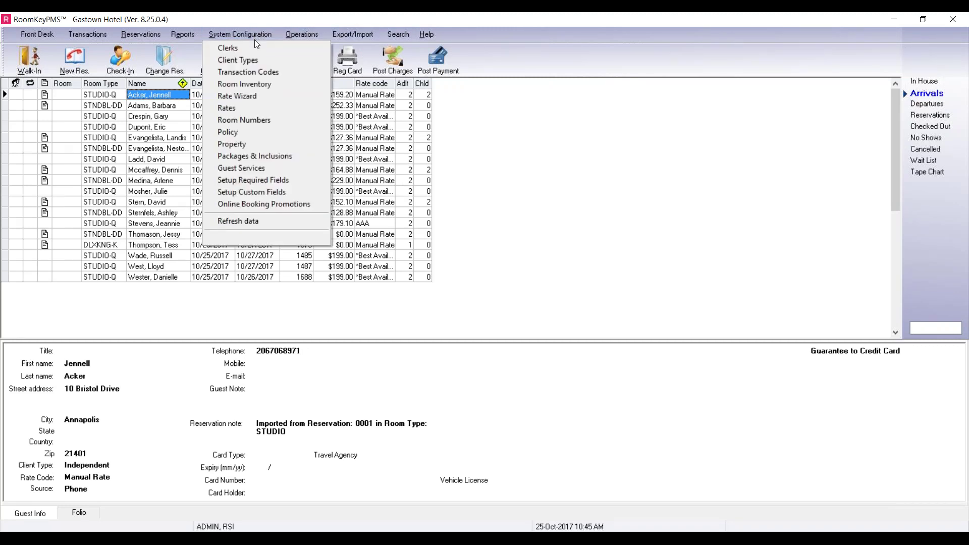
left_click(255, 47)
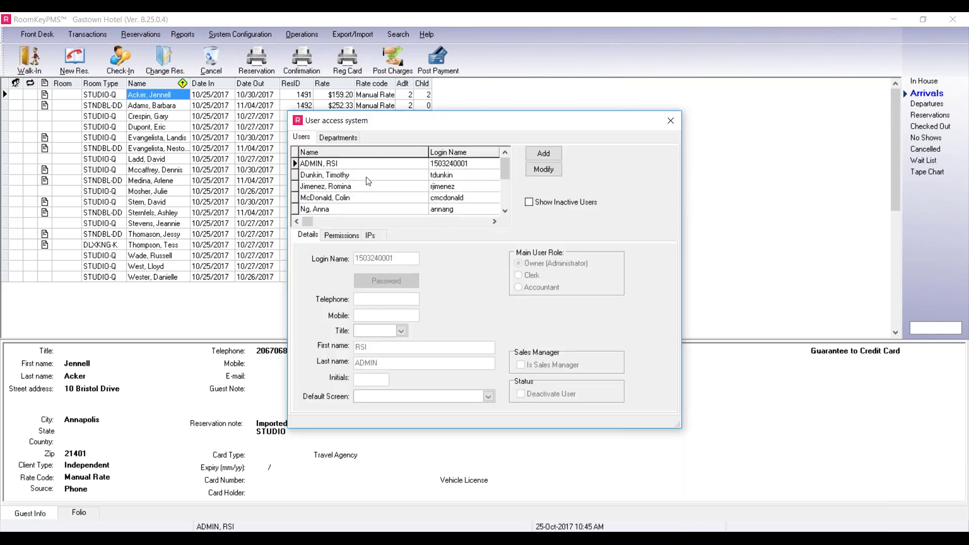
left_click(350, 239)
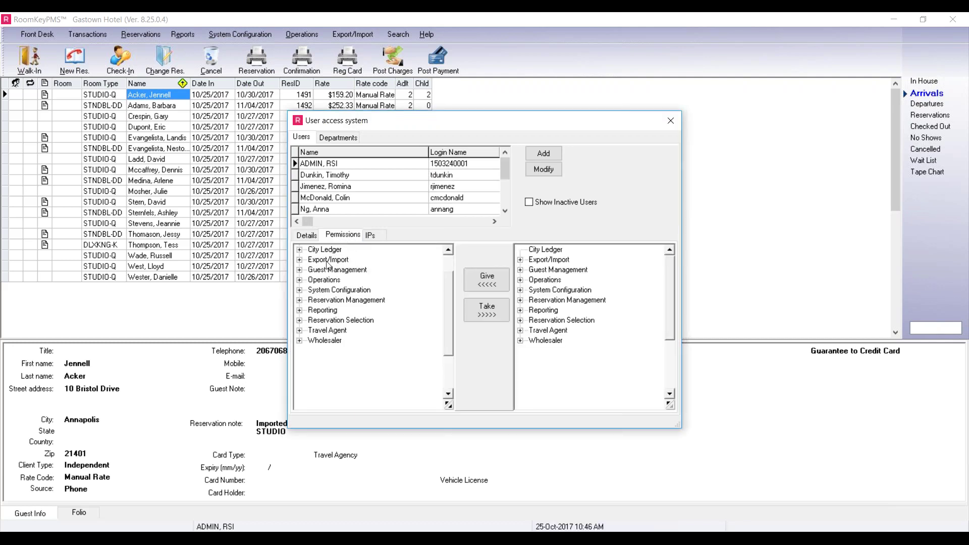
left_click(300, 280)
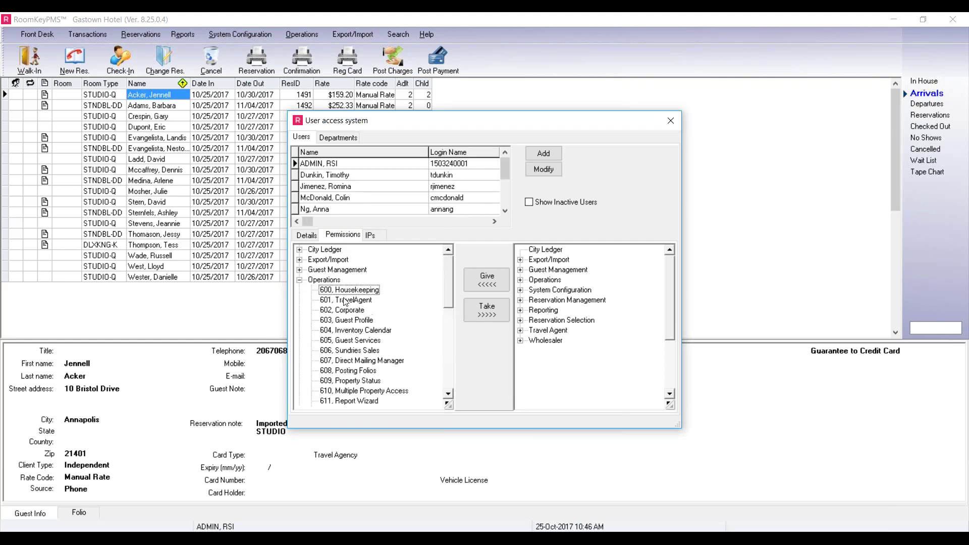
scroll(450, 365, "down", 5)
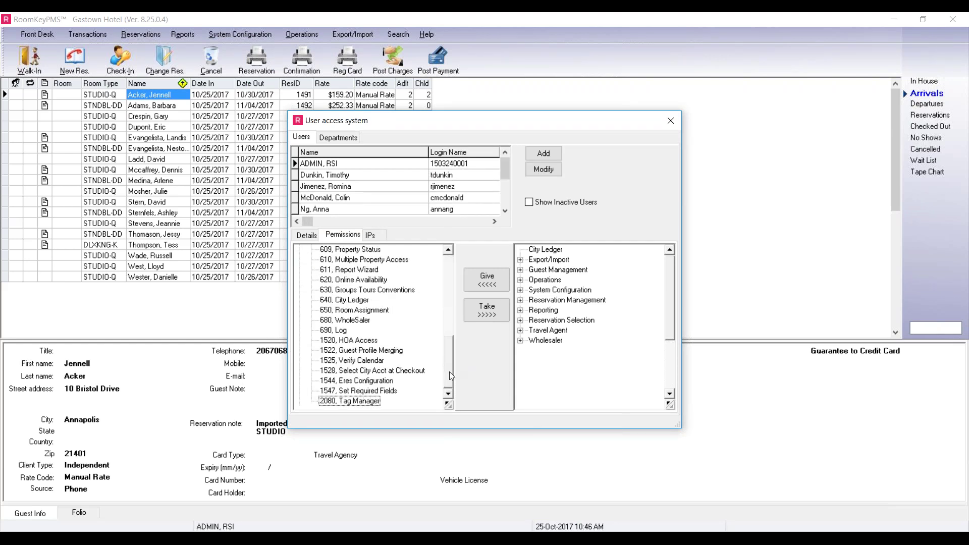
left_click(344, 354)
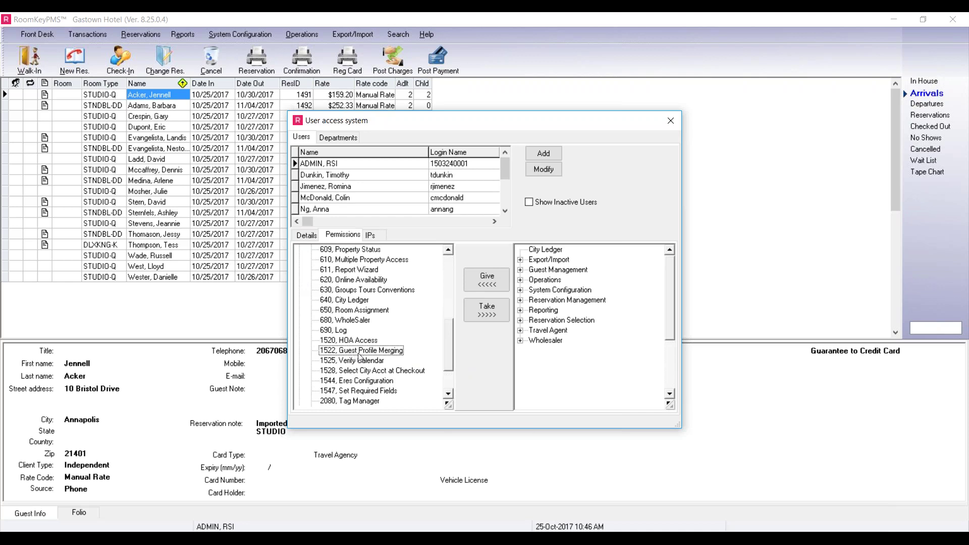
left_click(521, 280)
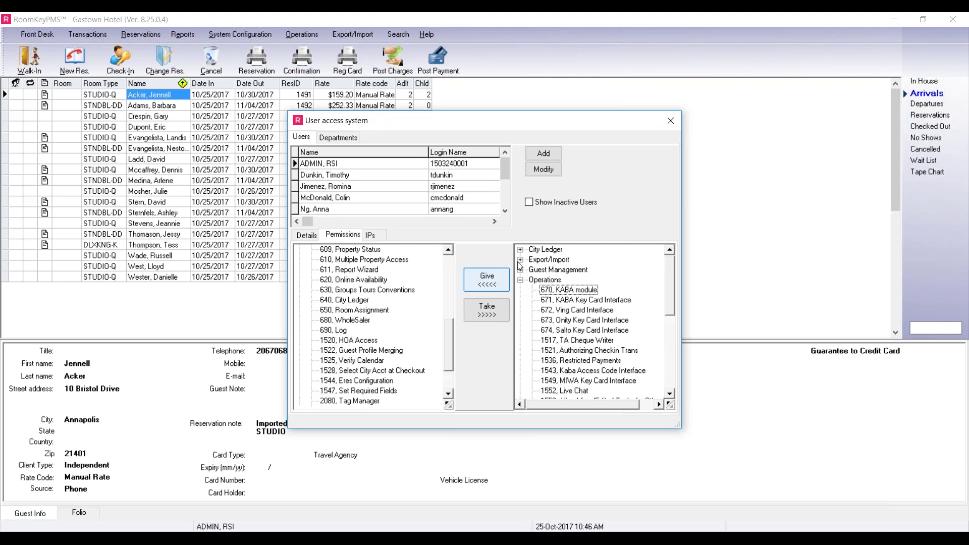
left_click(672, 123)
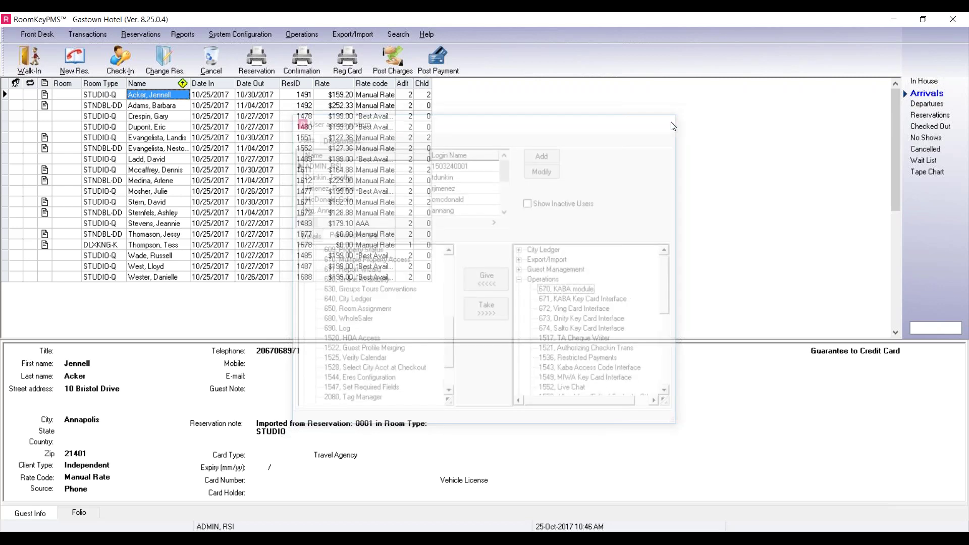
Step: Open the guest profiles and launch Merge Profiles to reach the Duplicates page
left_click(309, 34)
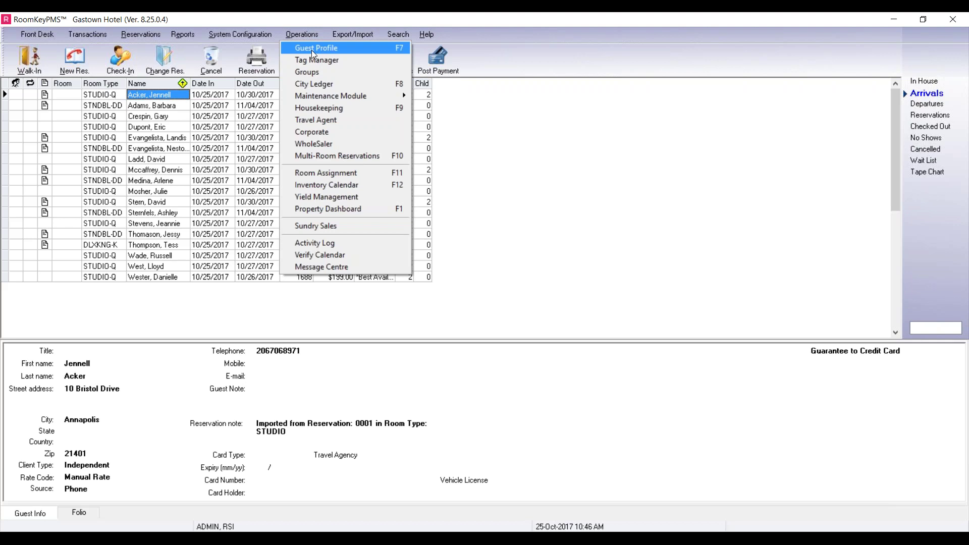
left_click(312, 52)
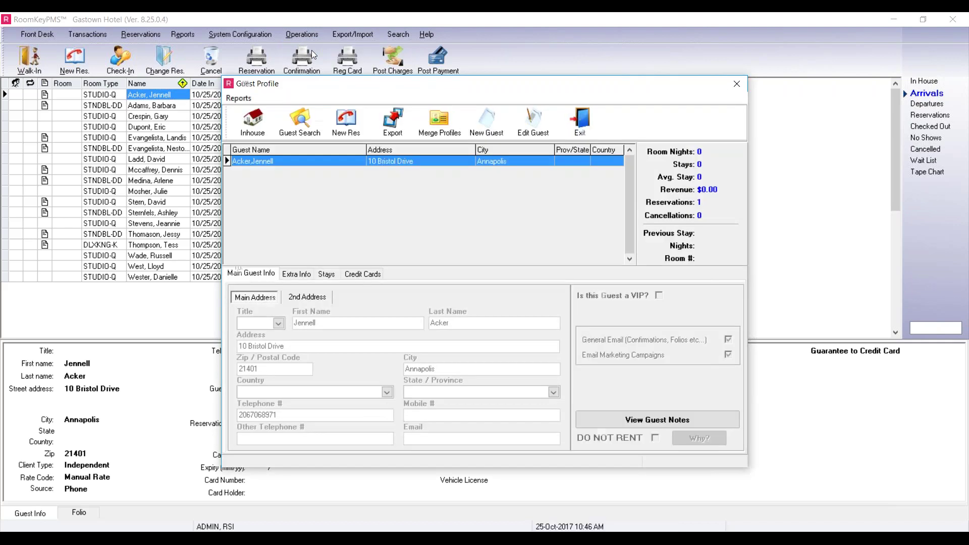
left_click(453, 125)
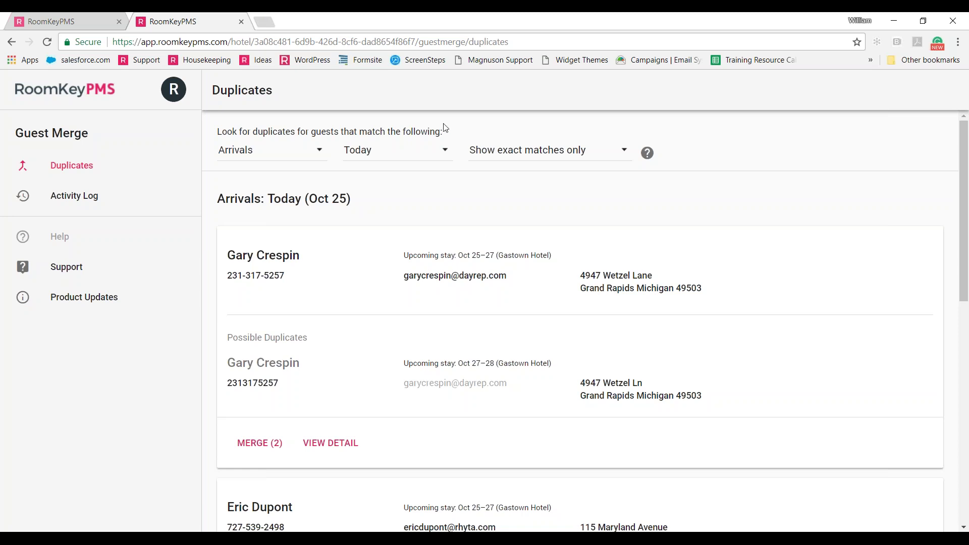
Step: Open the full property list from the Carousel Beach Inn duplicates page and browse to its third page
left_click(61, 22)
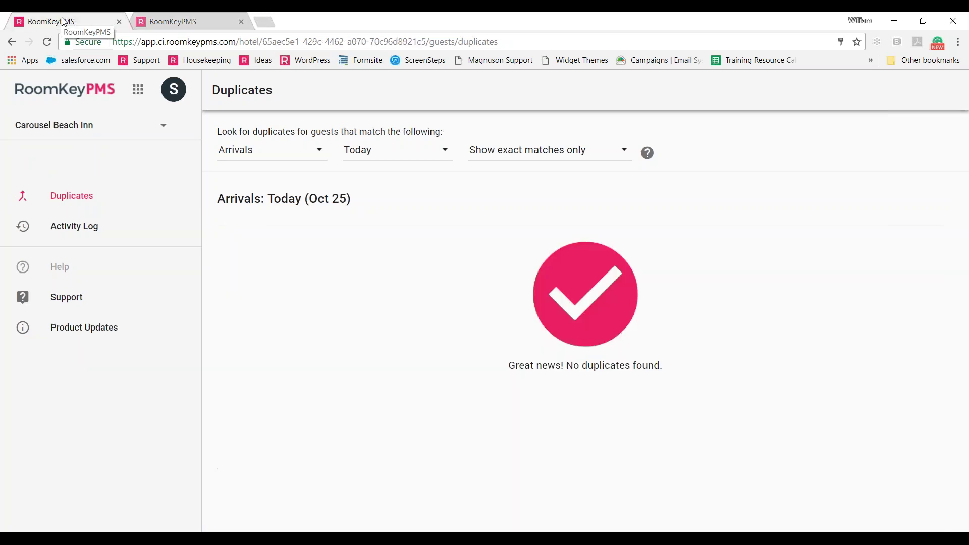
left_click(163, 126)
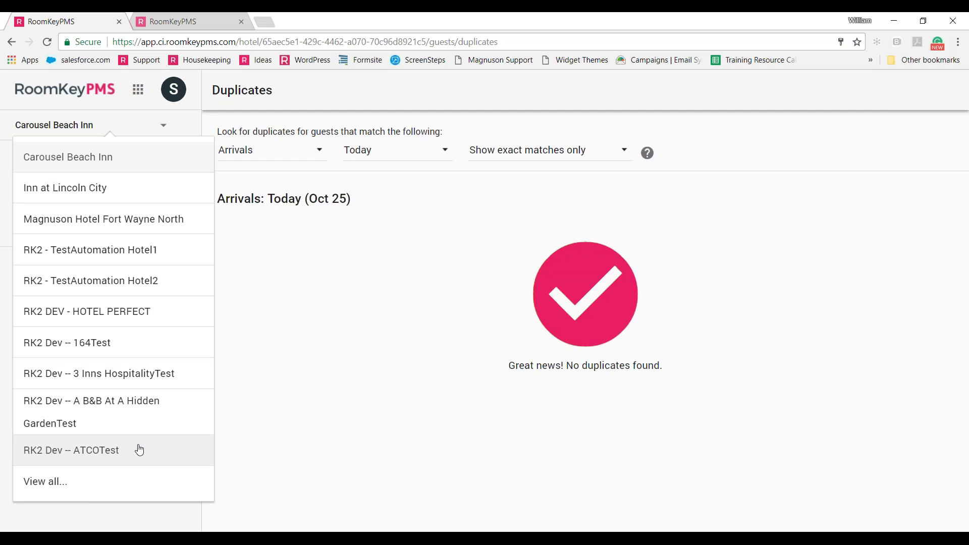
left_click(129, 485)
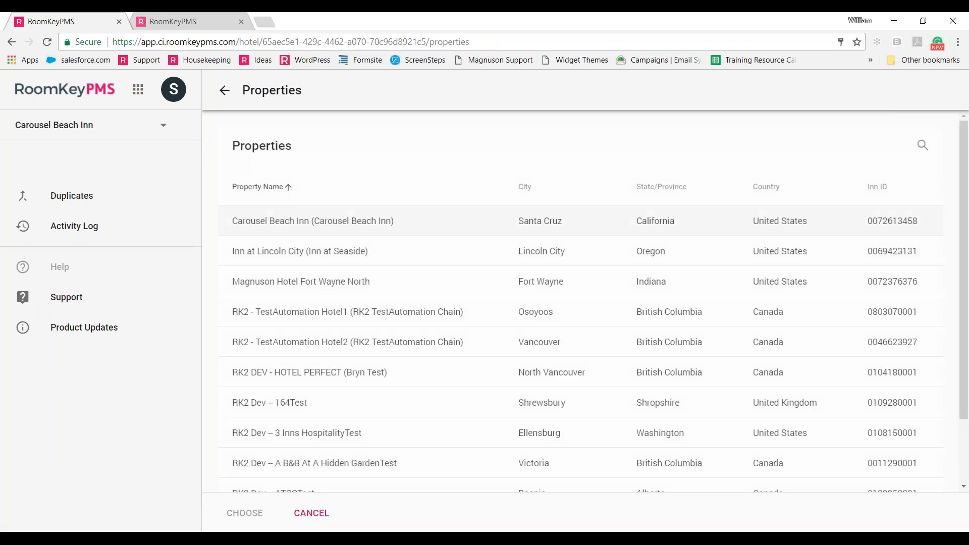
scroll(632, 451, "down", 2)
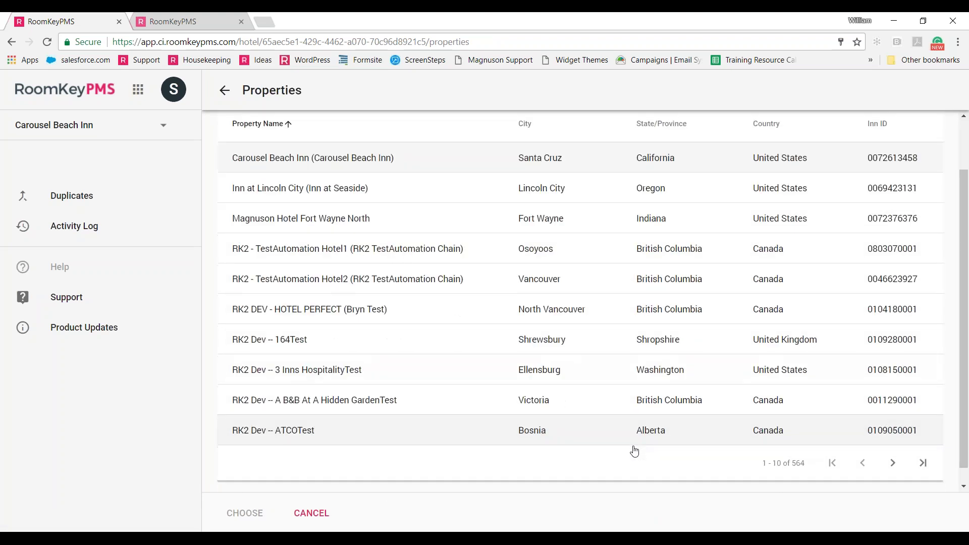
left_click(900, 455)
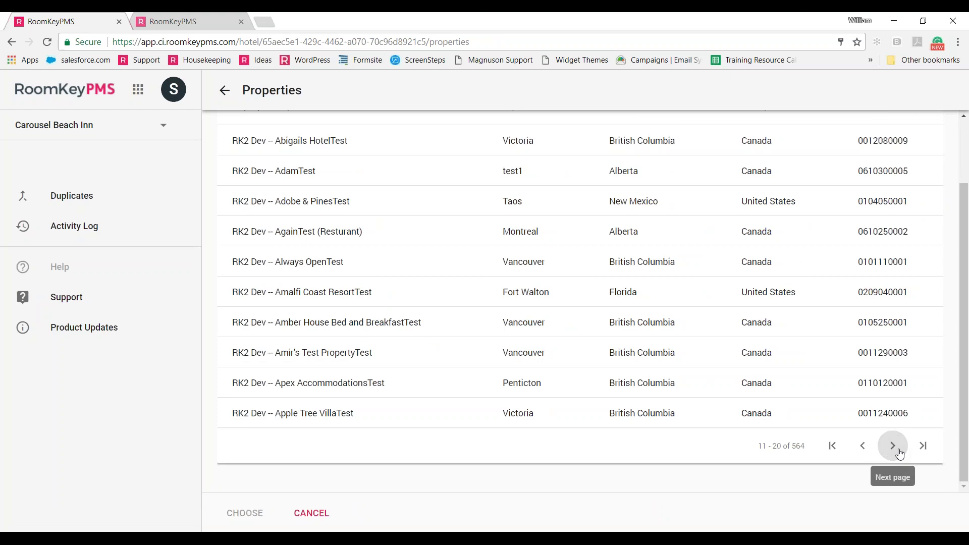
left_click(901, 454)
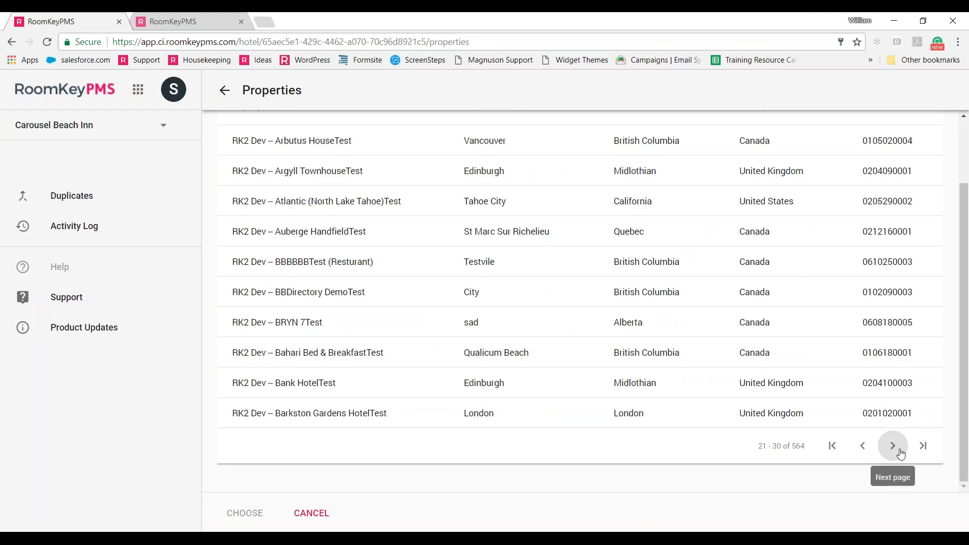
Step: Search the properties for "shack" and choose RK2 Dev -- Dev Shack (Bryn Test) as the active property
scroll(901, 454, "up", 2)
scroll(901, 454, "up", 1)
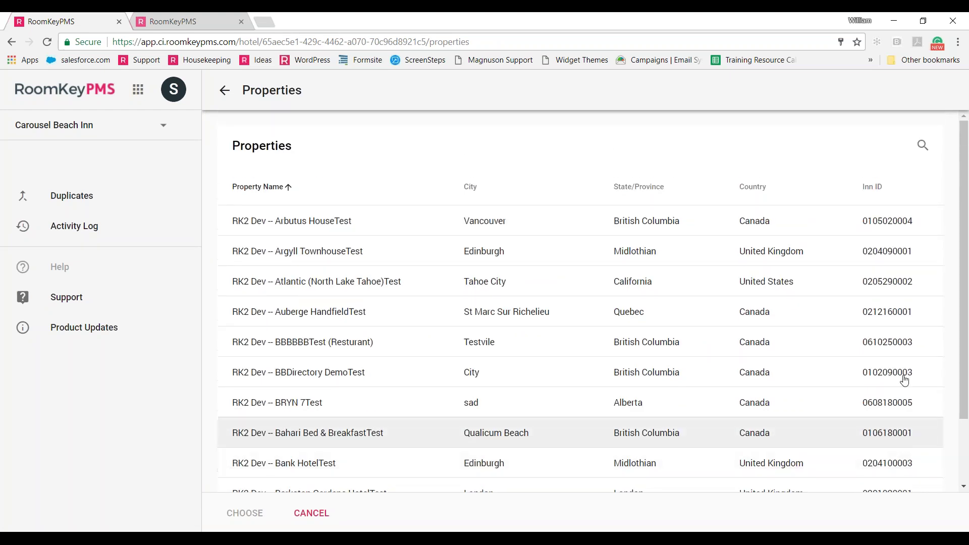
left_click(924, 152)
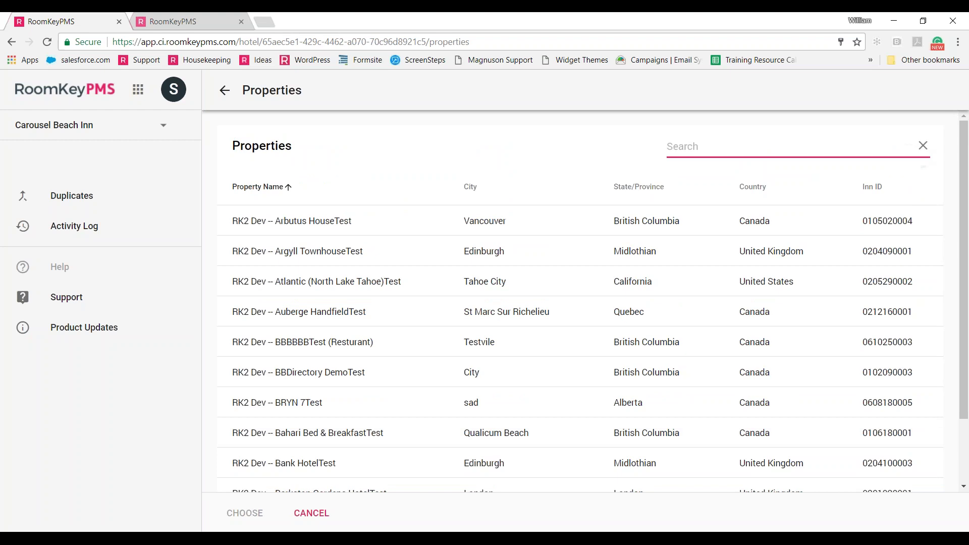
type("shack")
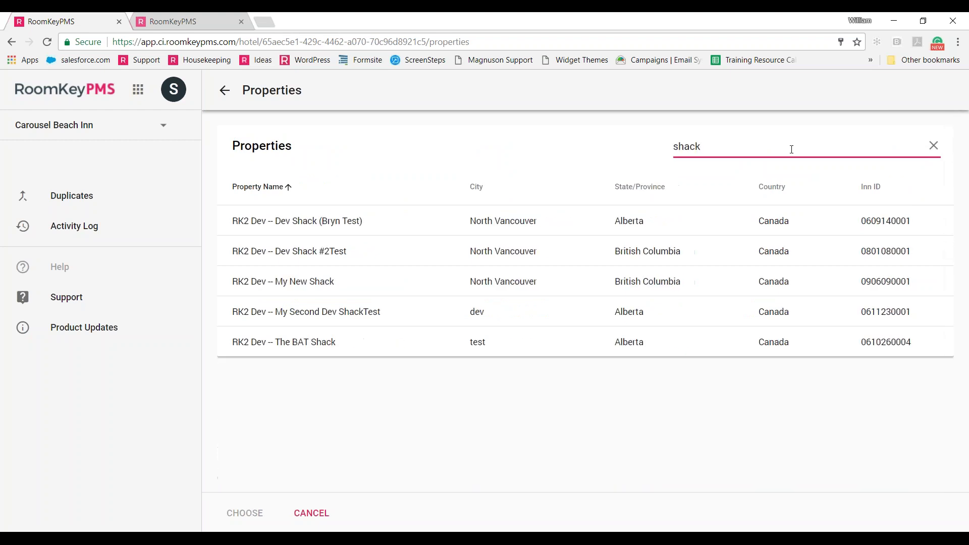
left_click(343, 229)
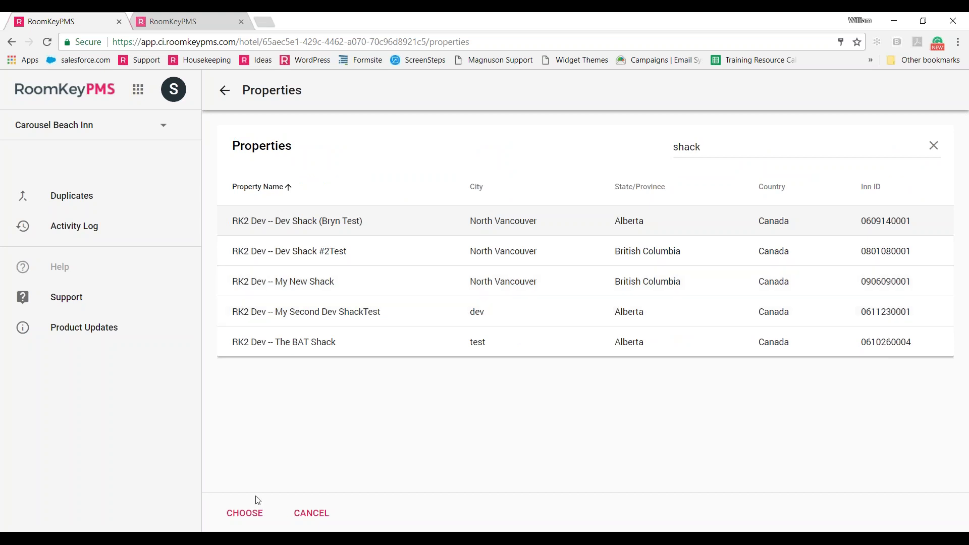
left_click(245, 520)
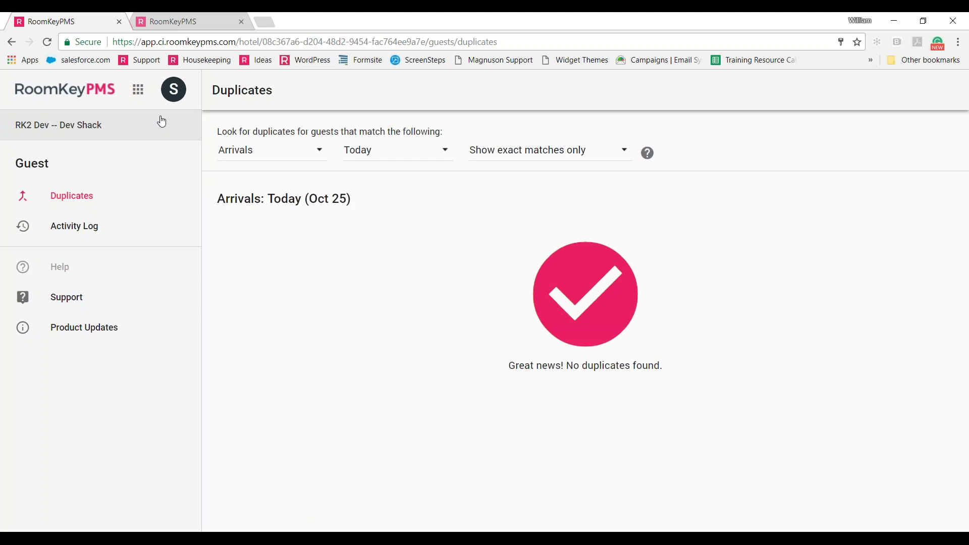
Step: Switch the Dev Shack property to the Guest Merge module, and return to the Gastown Hotel duplicates page
left_click(144, 97)
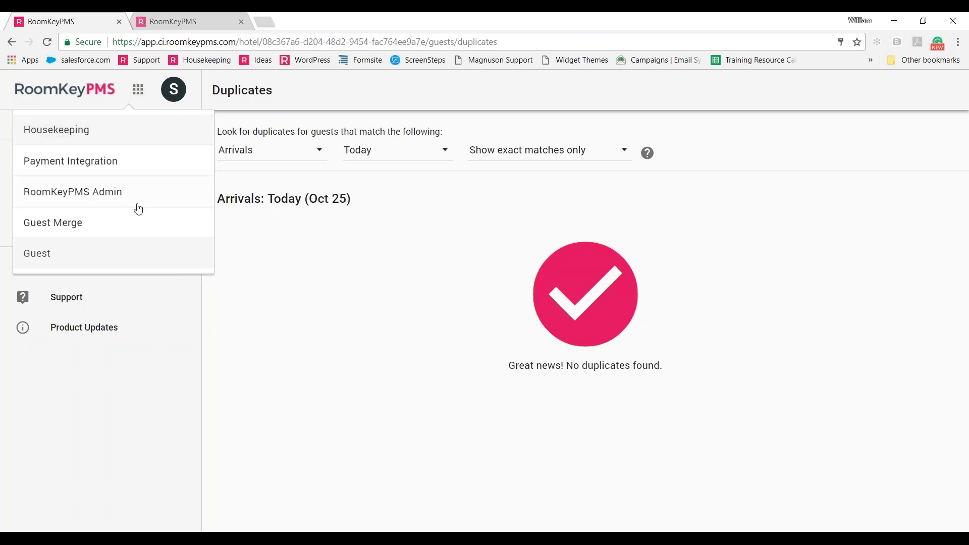
left_click(138, 223)
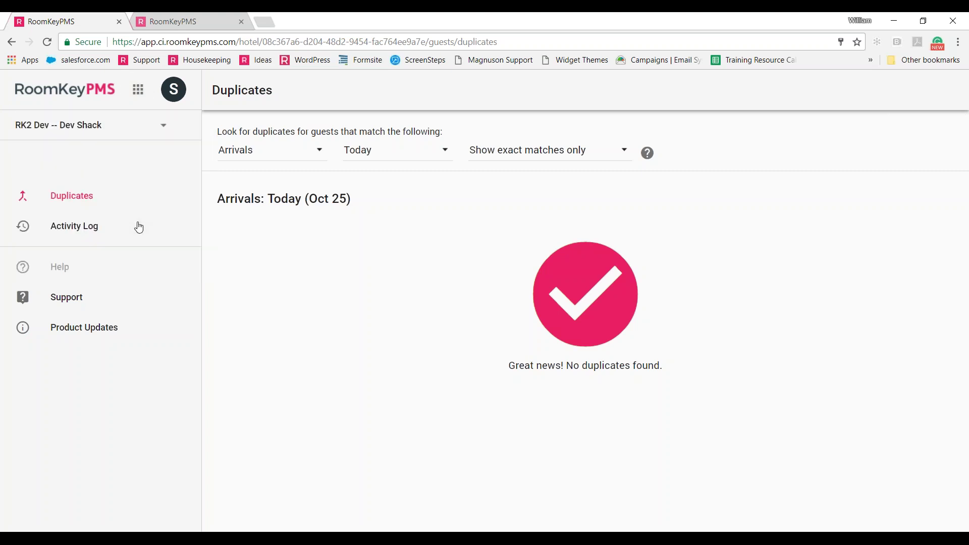
left_click(195, 23)
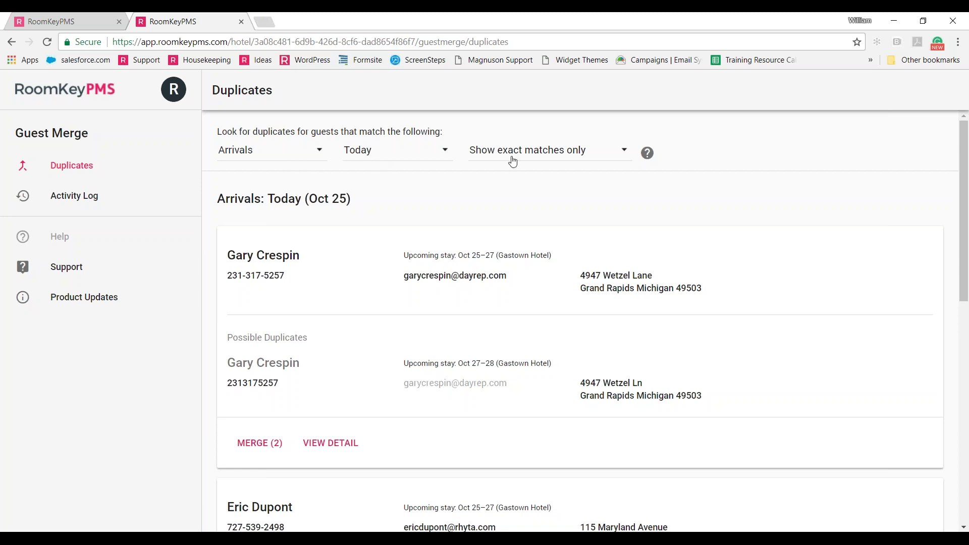
Step: Review the guest status filter options, and try a Custom date range before restoring the range to Today
left_click(320, 156)
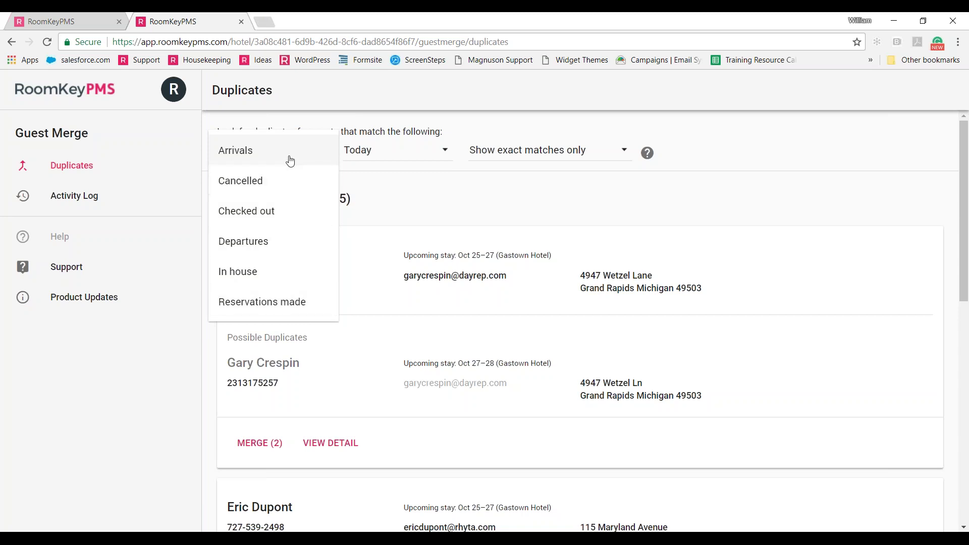
left_click(447, 153)
left_click(448, 153)
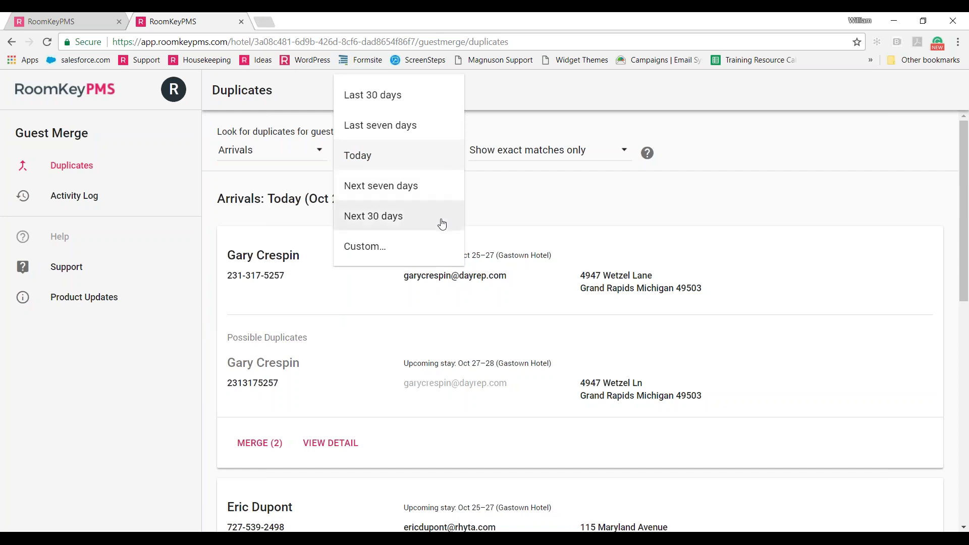
left_click(438, 261)
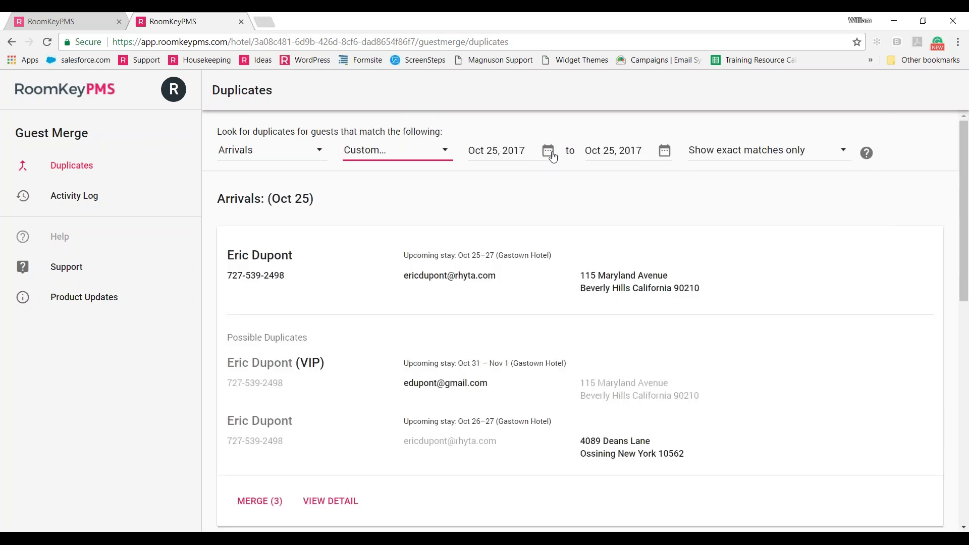
left_click(549, 151)
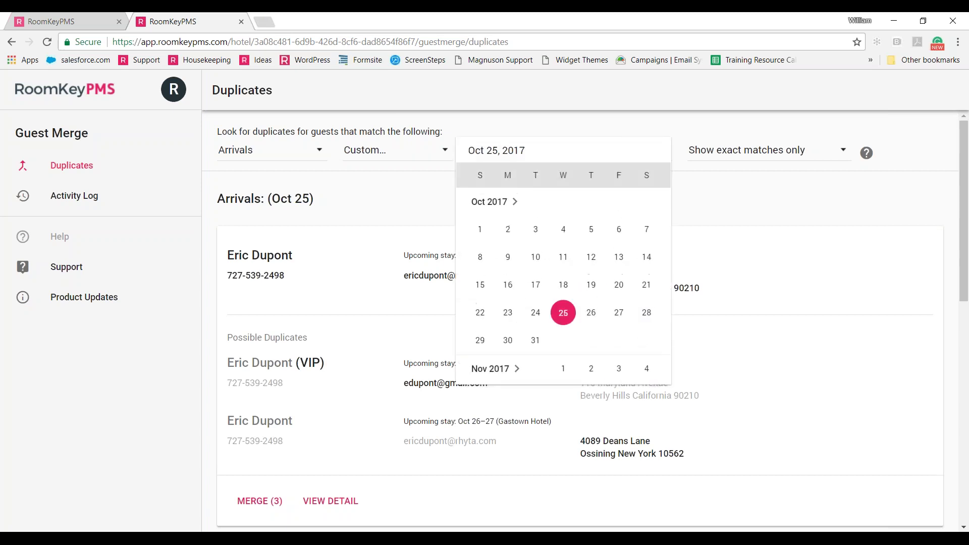
left_click(564, 134)
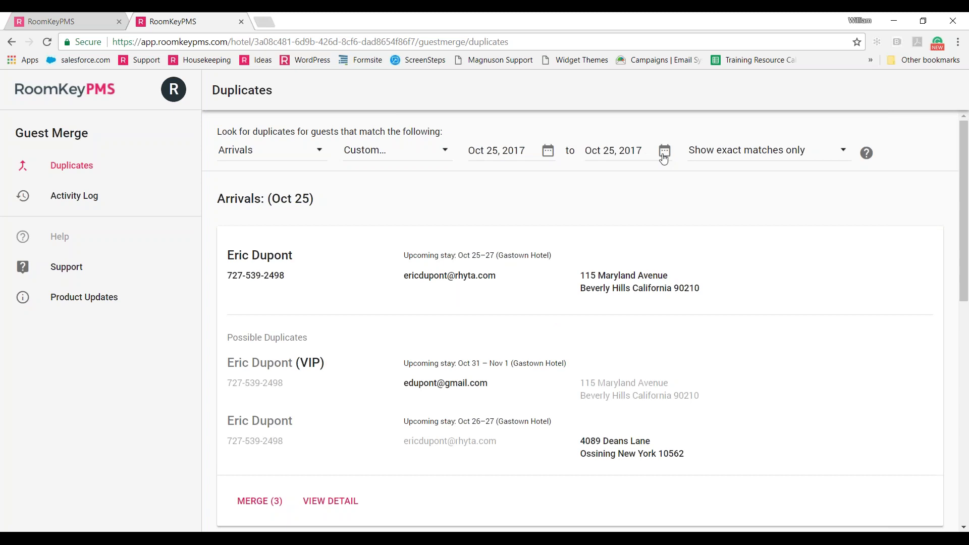
left_click(404, 151)
left_click(408, 162)
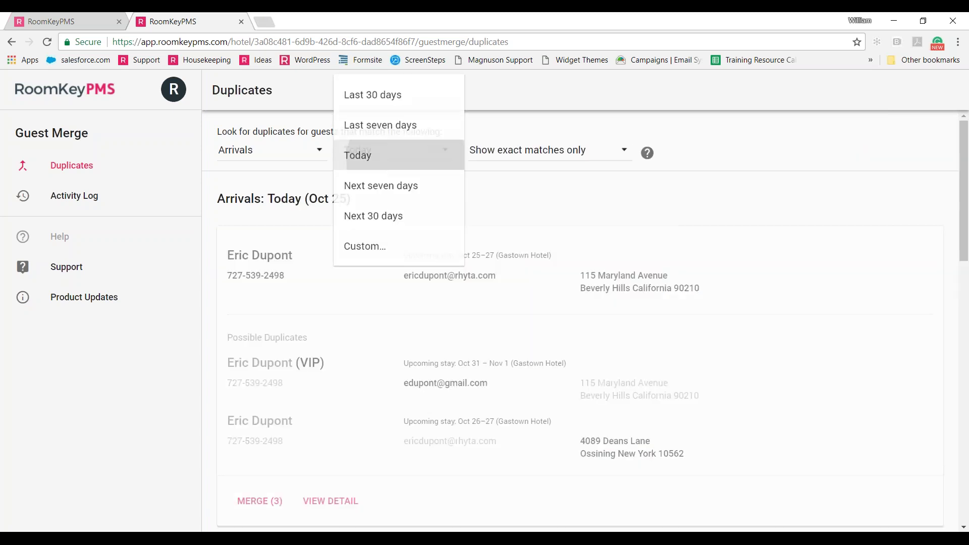
Step: Review the misspelling tolerance options while keeping exact matches only, and highlight the hotel name in the first guest's upcoming stay
left_click(625, 157)
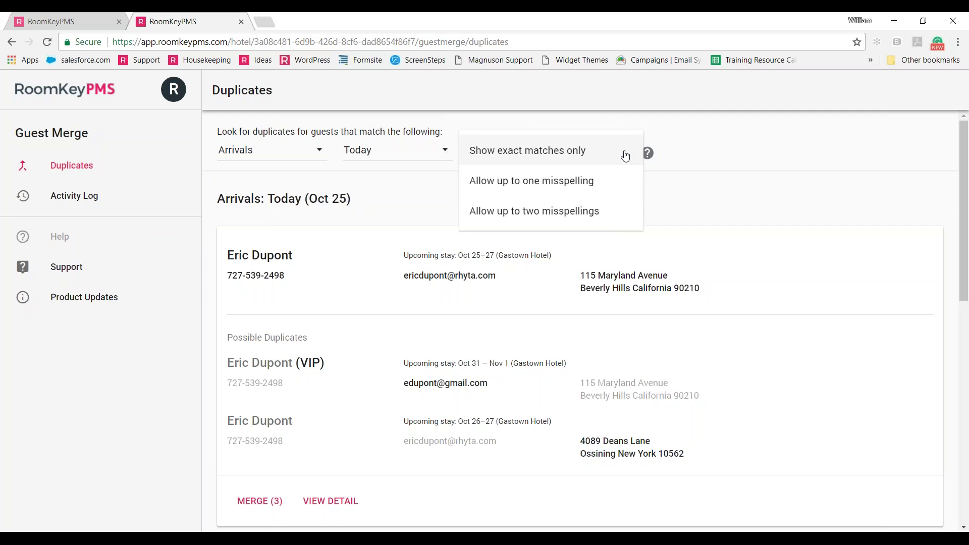
left_click(568, 151)
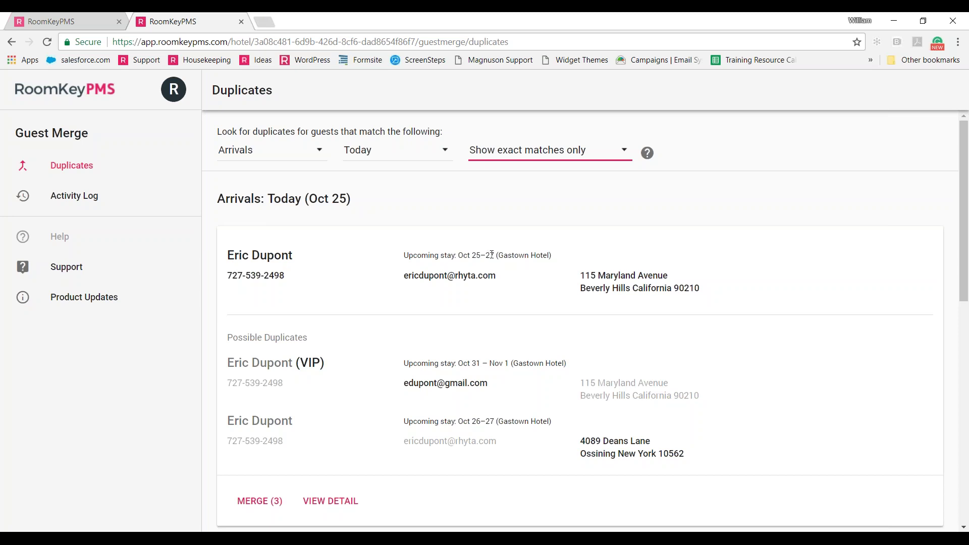
left_click_drag(499, 255, 551, 259)
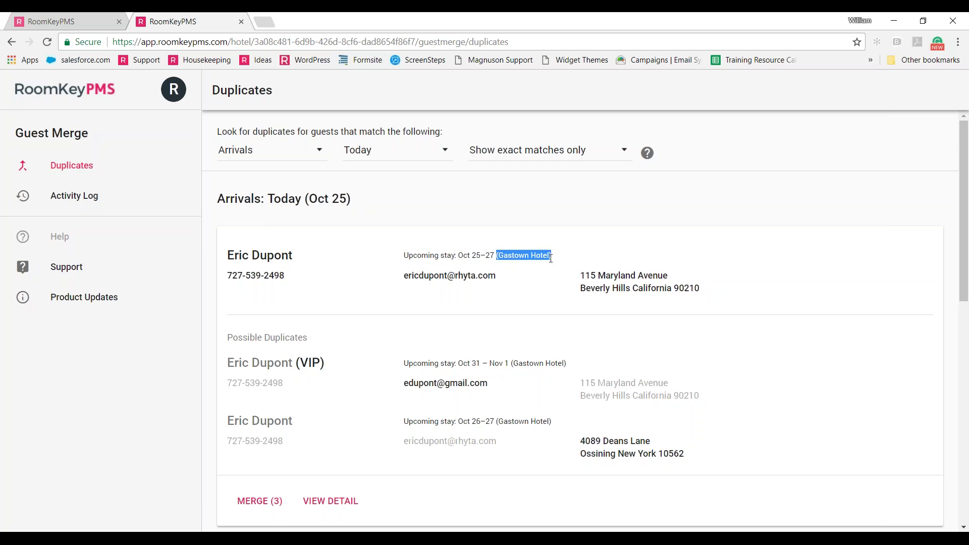
left_click_drag(551, 259, 556, 261)
left_click(555, 262)
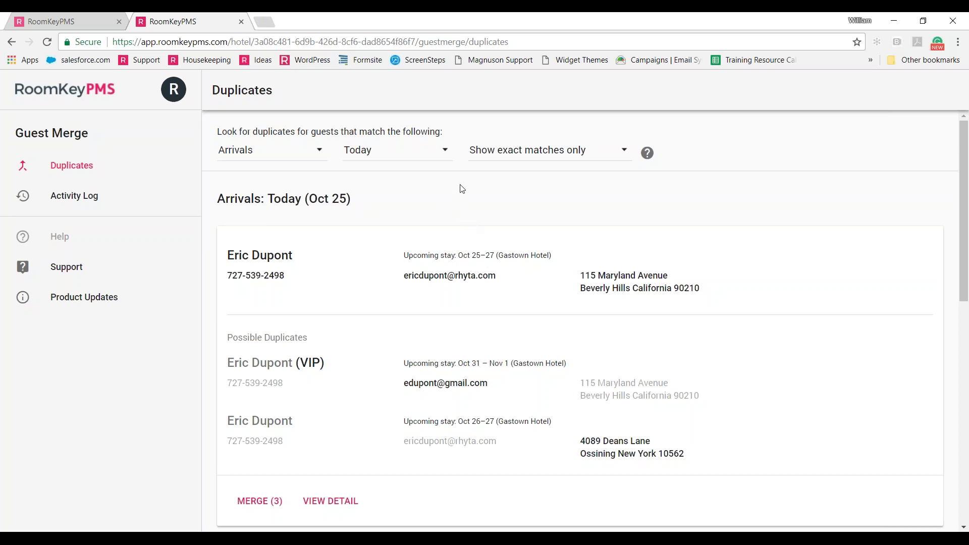
Step: Examine the first guest's contact details and compare them with the phone, e-mail and address entries of the possible duplicates
mouse_move(282, 281)
mouse_move(449, 284)
mouse_move(624, 285)
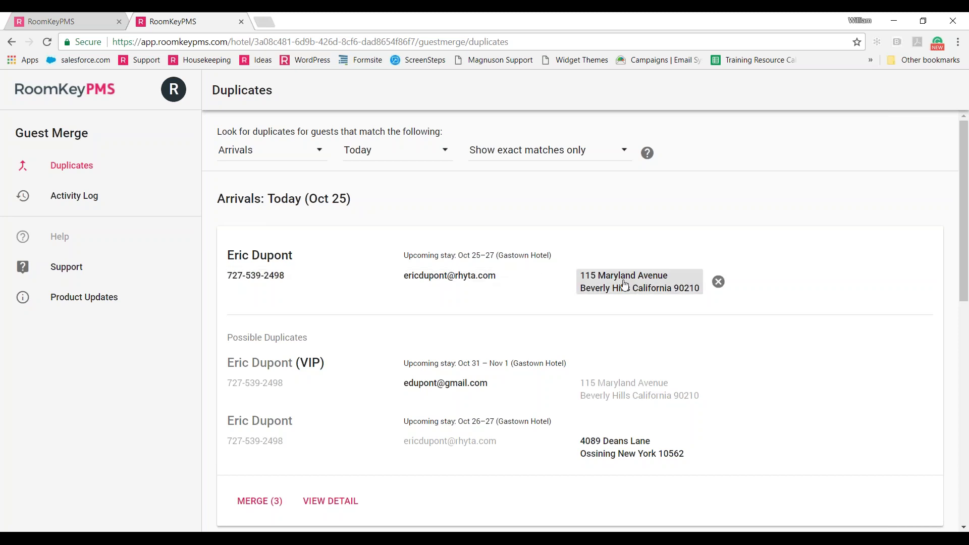
scroll(625, 283, "down", 1)
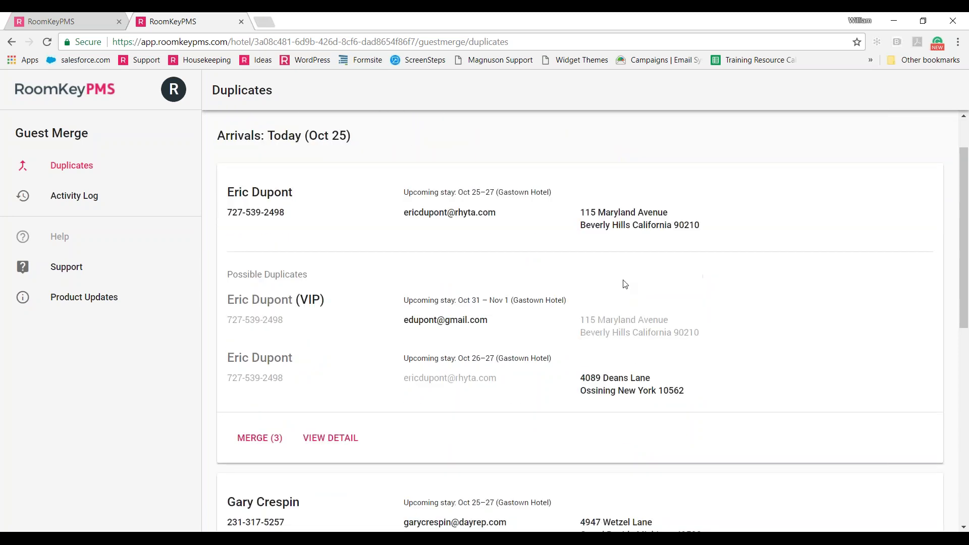
left_click(273, 445)
mouse_move(280, 219)
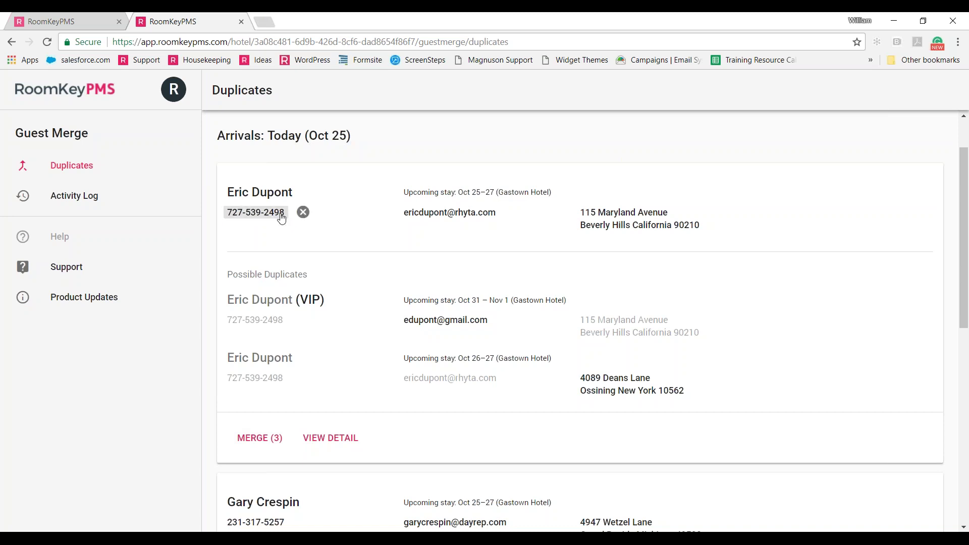
mouse_move(277, 324)
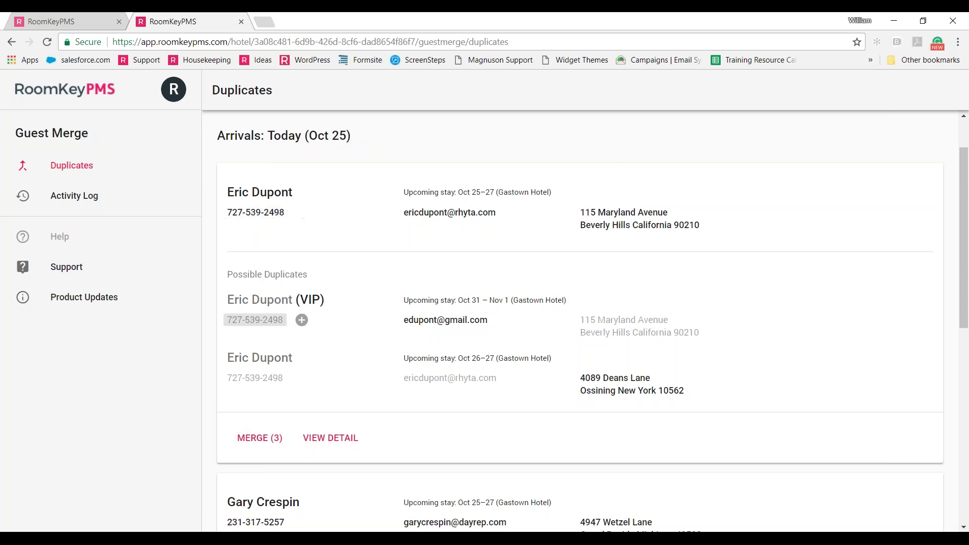
mouse_move(268, 379)
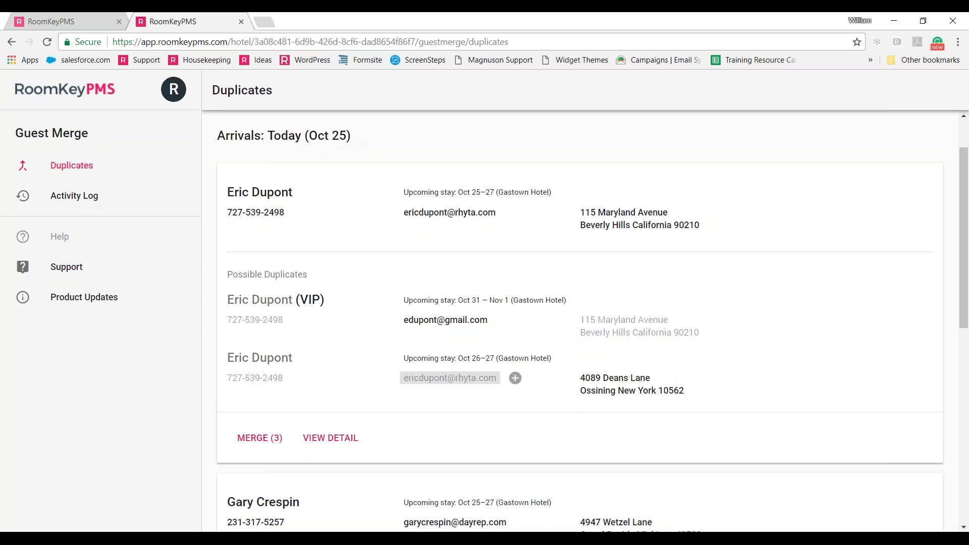
mouse_move(430, 323)
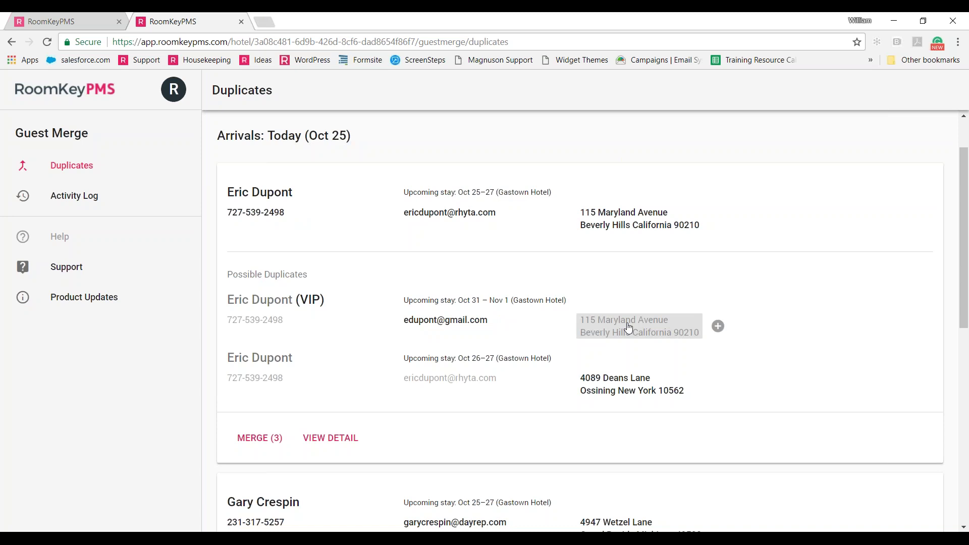
mouse_move(639, 330)
mouse_move(637, 390)
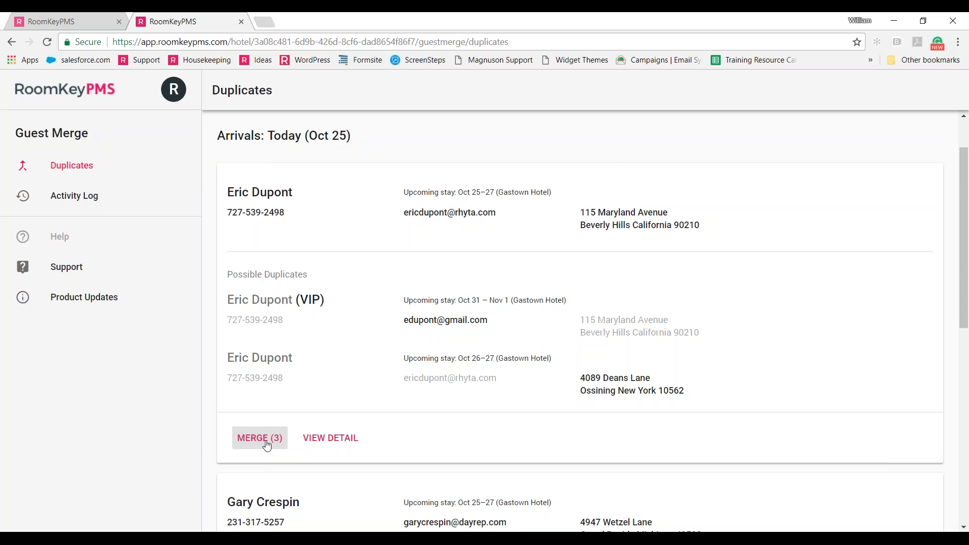
Step: Open the first guest's detail view, and try deselecting the Oct 31 and Oct 26 stay records before reselecting both
left_click(343, 443)
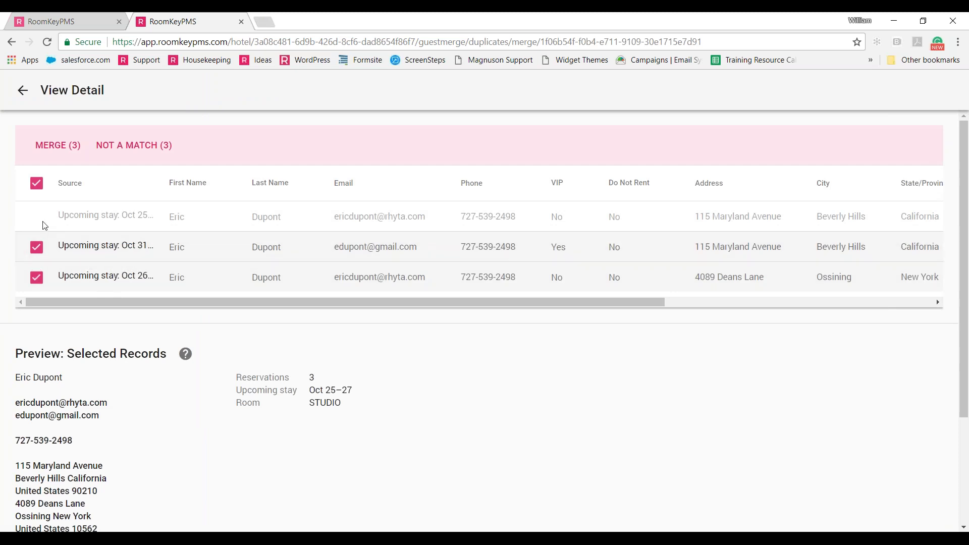
left_click(37, 247)
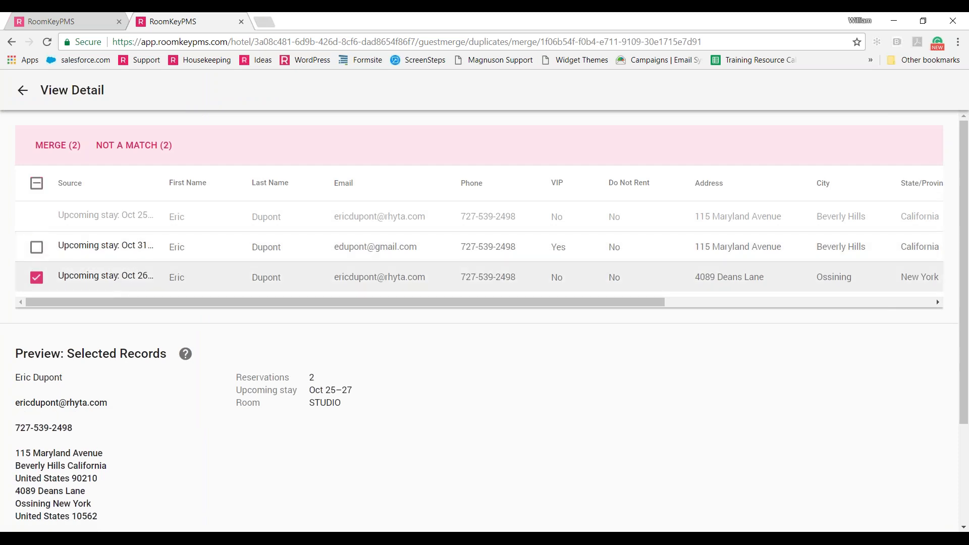
left_click(37, 277)
left_click(36, 277)
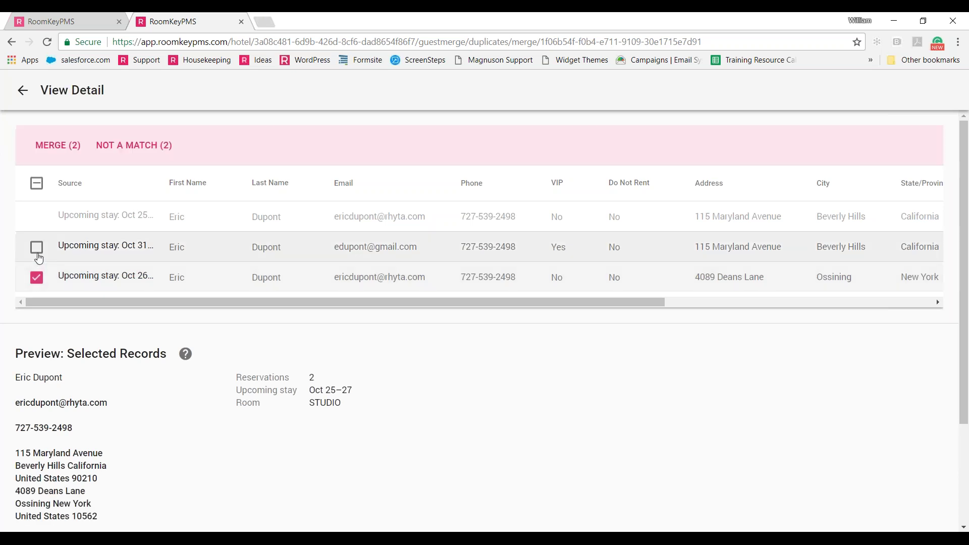
left_click(38, 249)
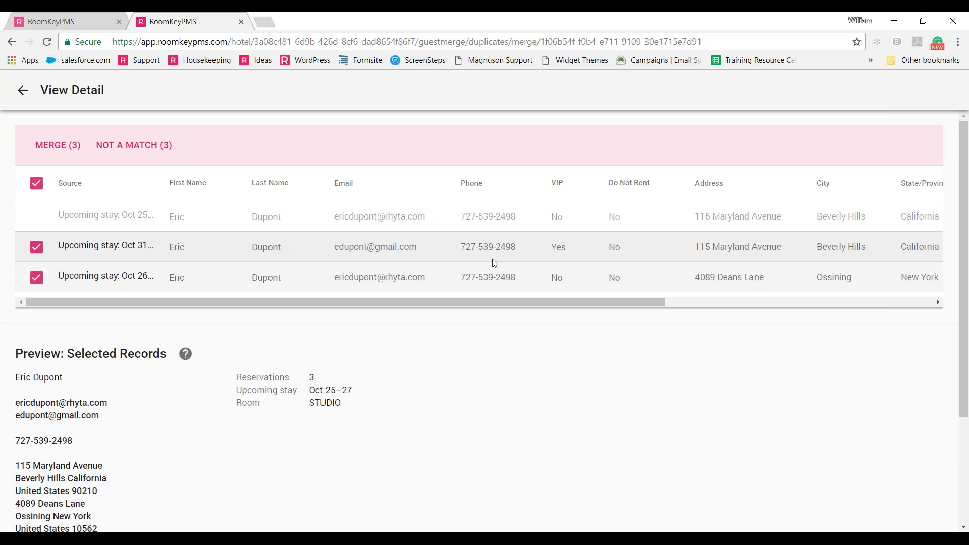
Step: Examine all columns of the matching records through SoundsLike, and the contact details in the selected records preview
left_click_drag(519, 302, 612, 313)
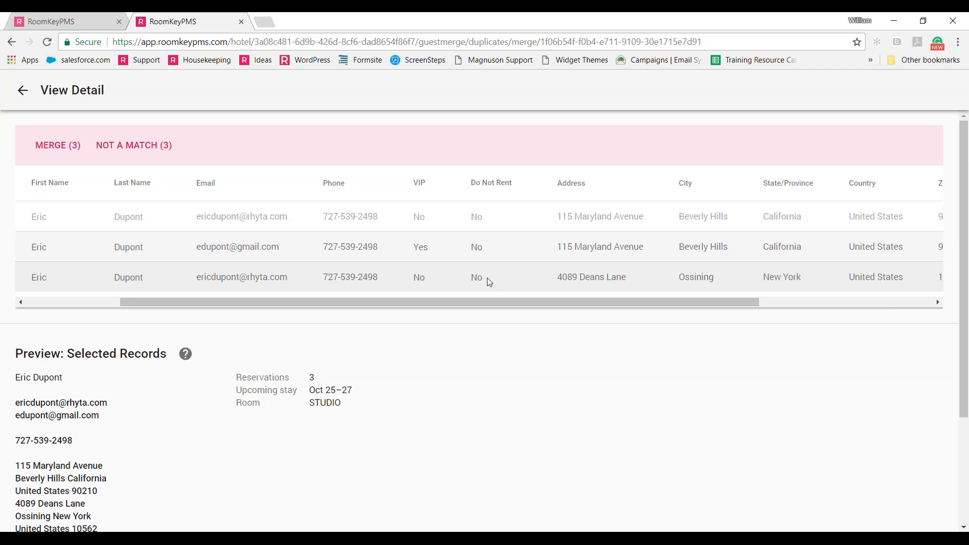
left_click_drag(597, 301, 774, 301)
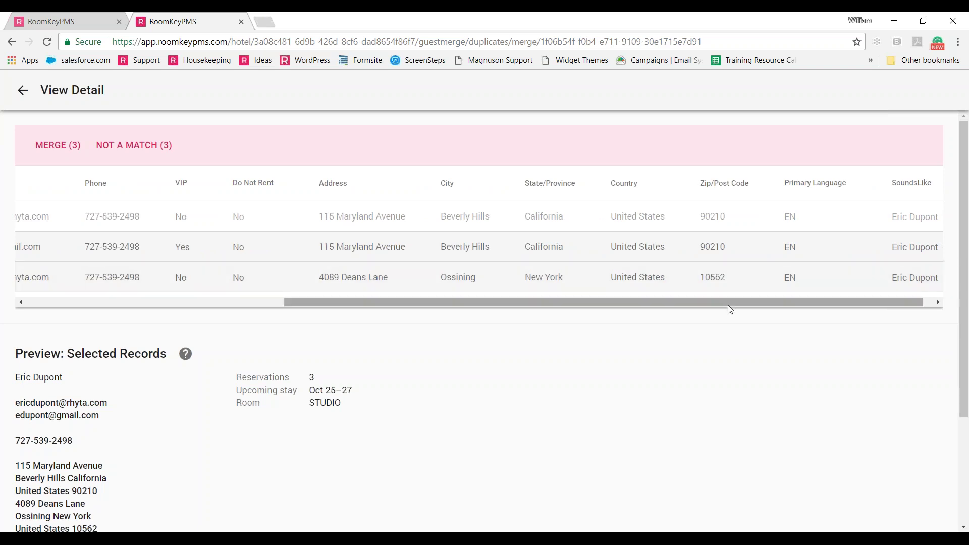
left_click_drag(728, 305, 774, 309)
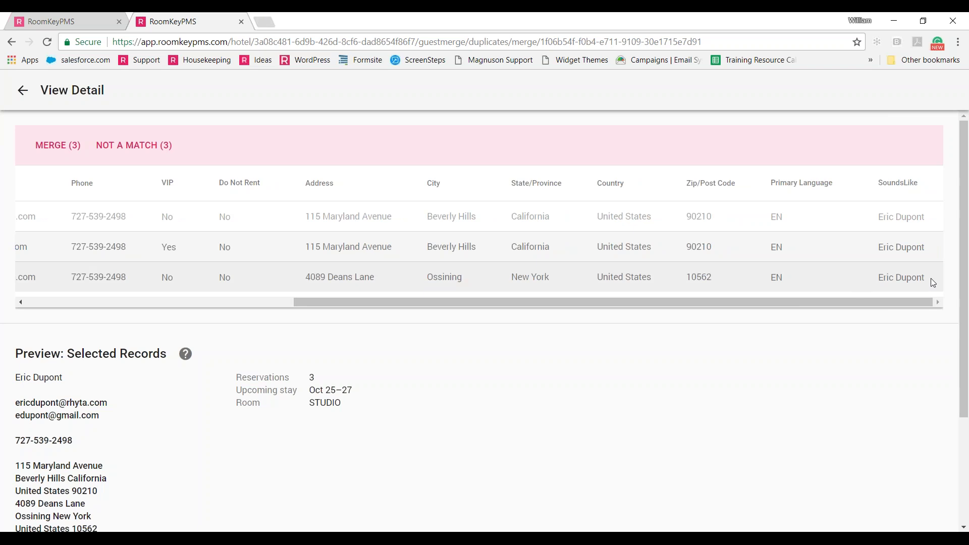
left_click_drag(871, 299, 563, 309)
scroll(510, 340, "down", 3)
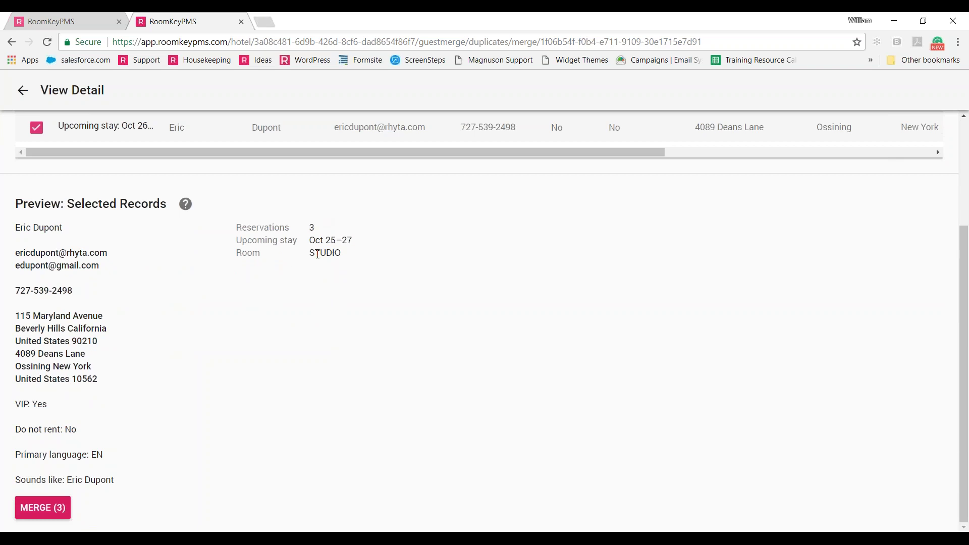
mouse_move(99, 258)
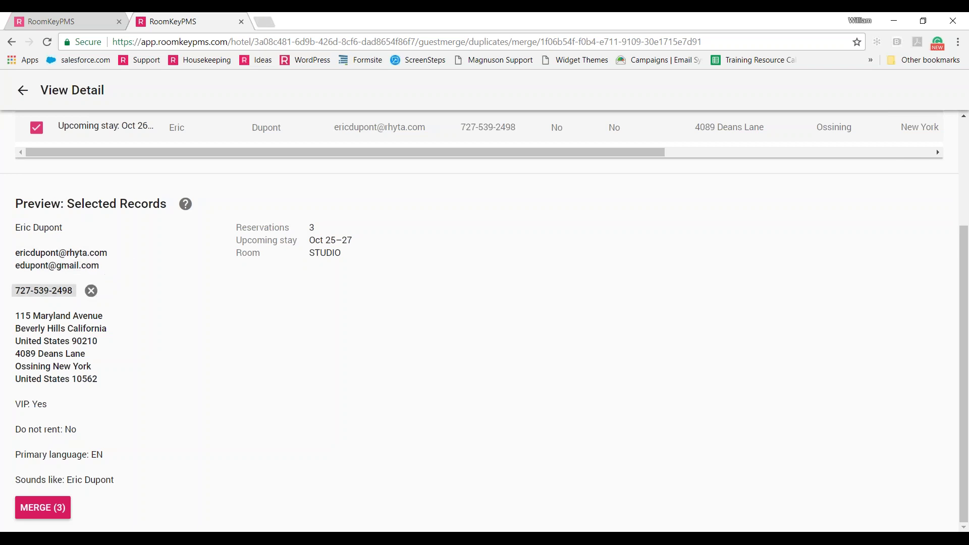
mouse_move(74, 366)
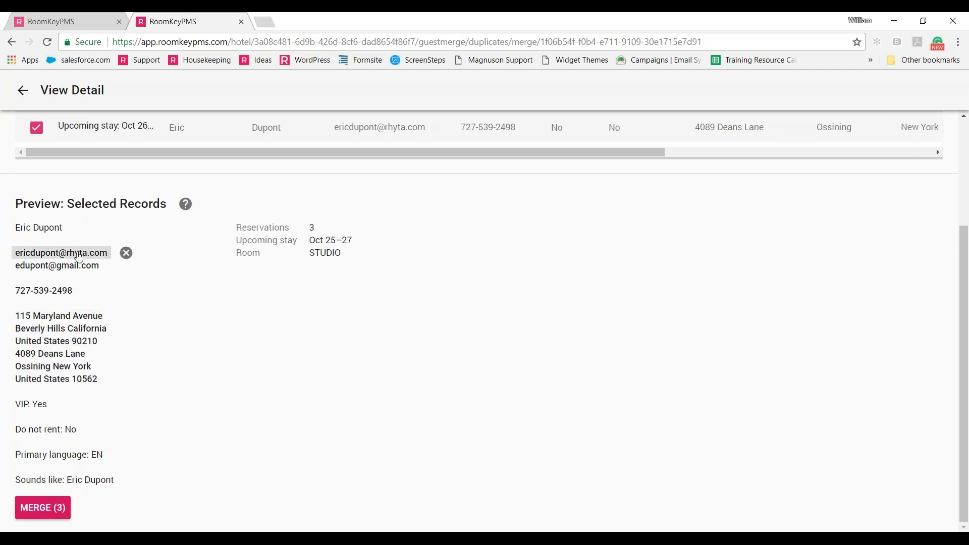
Step: Try excluding the first e-mail address from the merge preview, and include it again
left_click(127, 257)
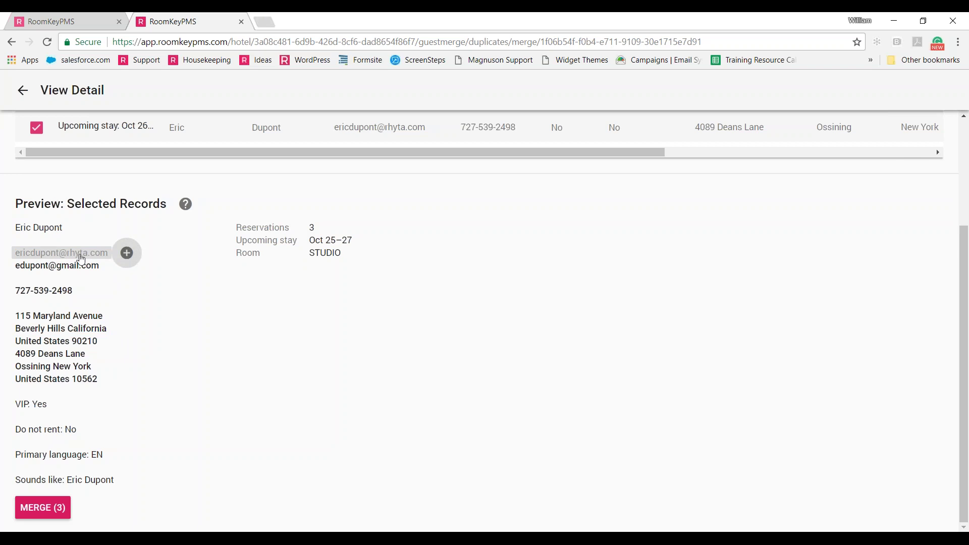
mouse_move(93, 271)
mouse_move(127, 255)
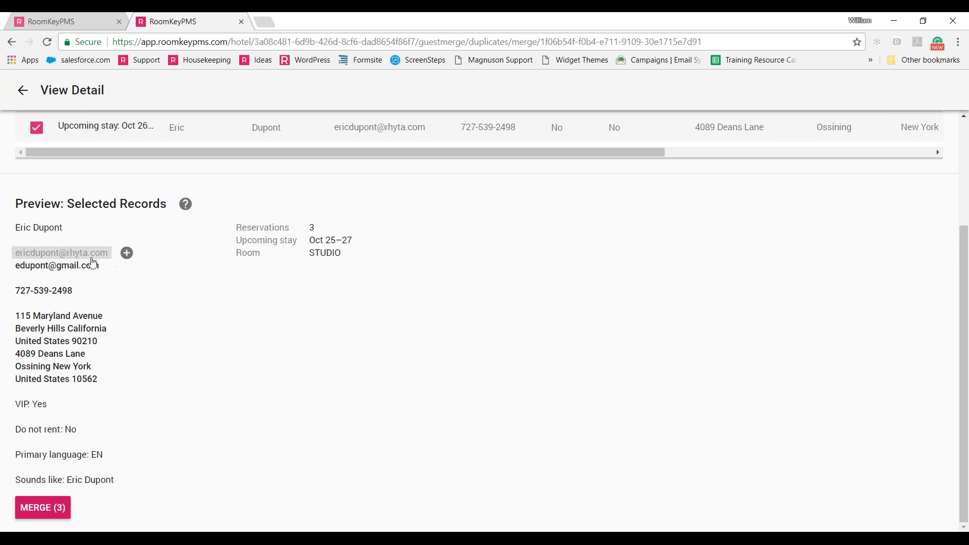
left_click(127, 253)
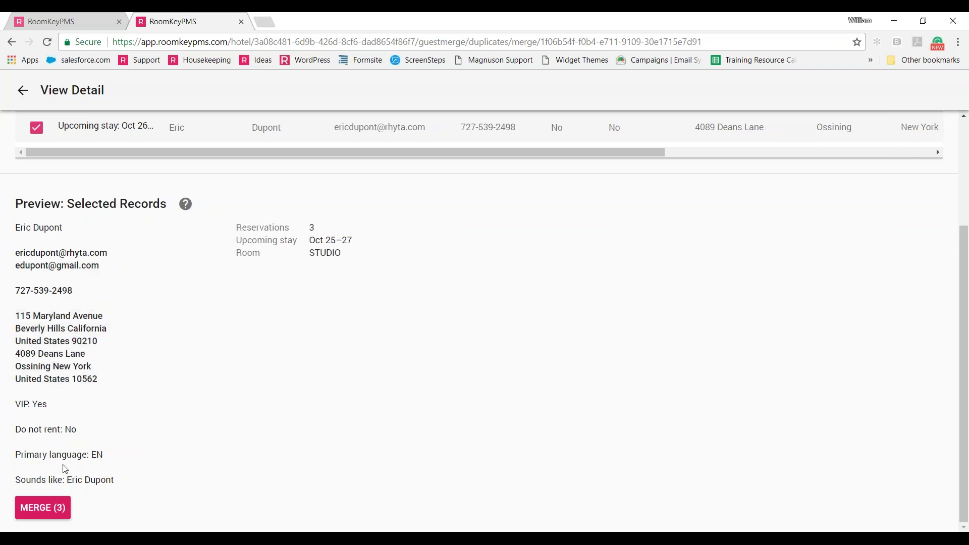
Step: Merge the first guest's three profiles from the detail view, and repeat the merge from the duplicates list
left_click(59, 515)
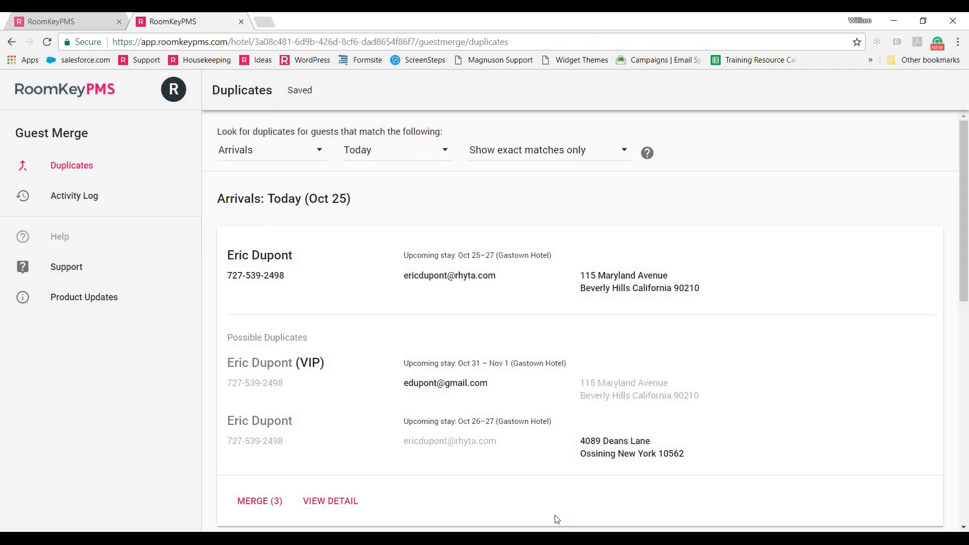
scroll(557, 519, "down", 1)
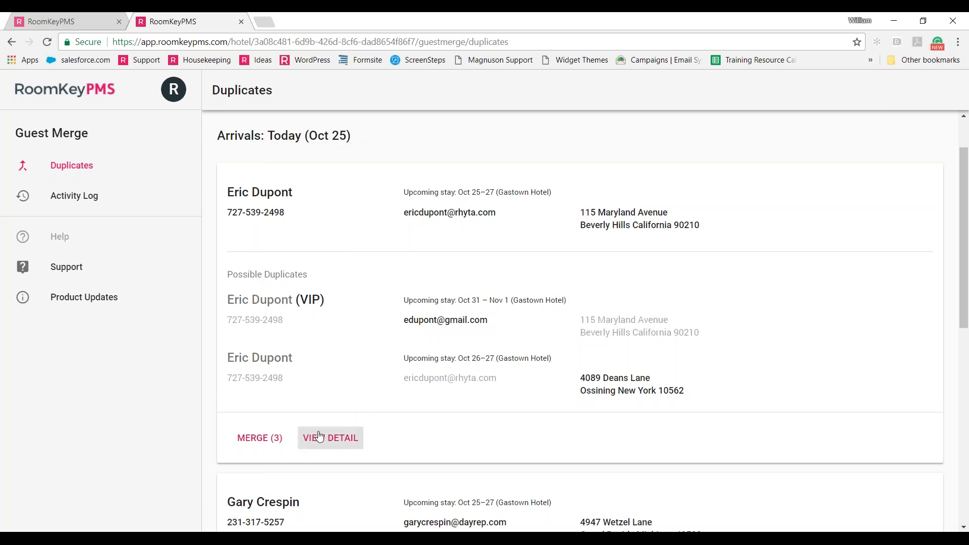
left_click(274, 443)
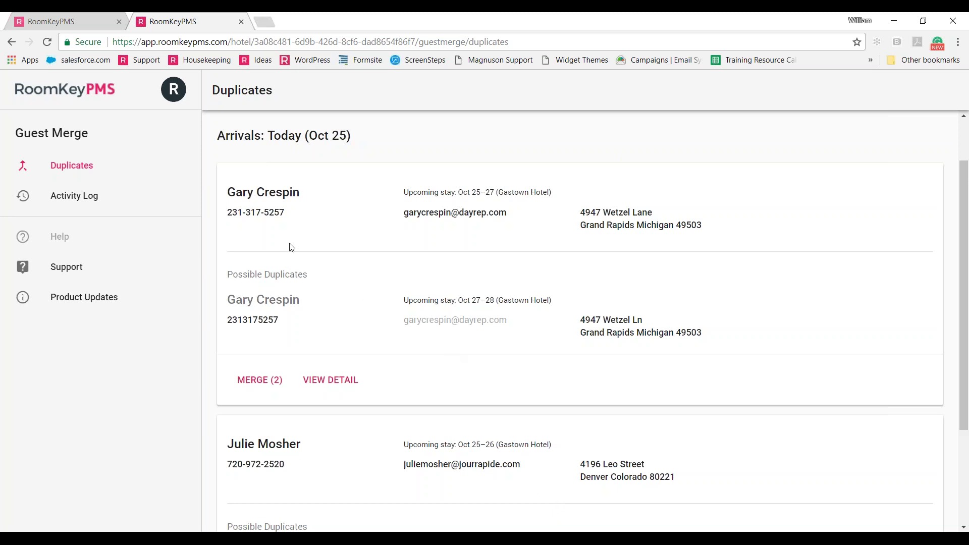
Step: In the next guest's merge preview, exclude the unhyphenated phone number and the address abbreviated with "Ln", and merge the two profiles
mouse_move(250, 216)
mouse_move(271, 329)
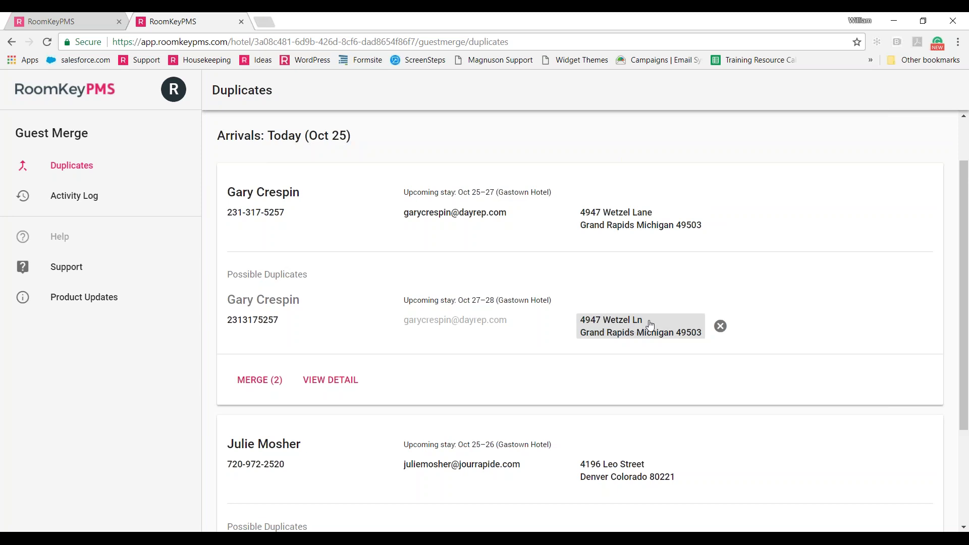
left_click(342, 390)
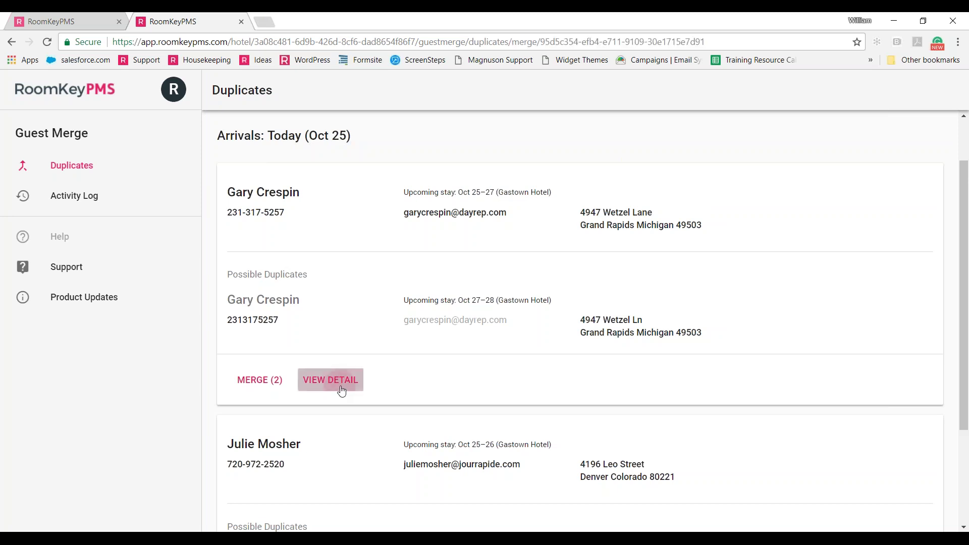
scroll(314, 368, "down", 3)
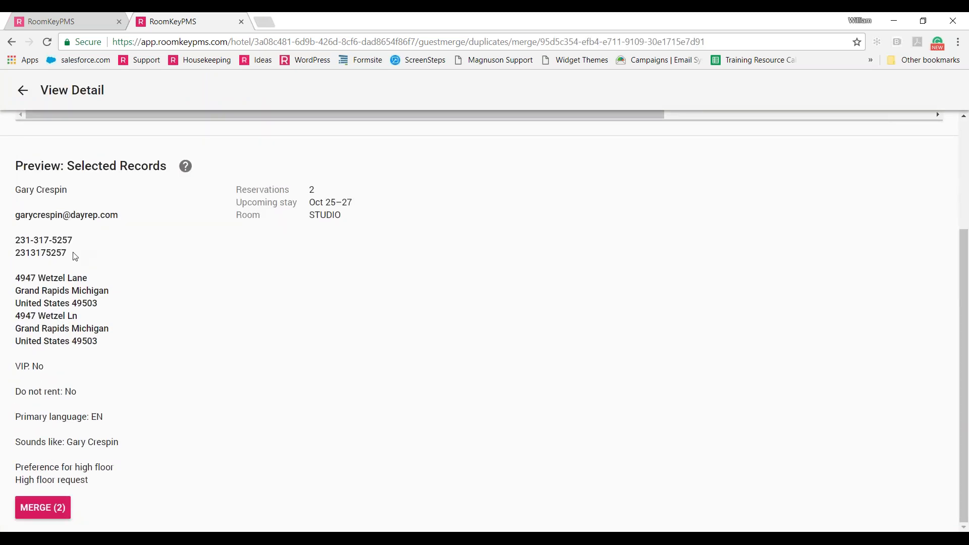
mouse_move(84, 257)
left_click(85, 256)
mouse_move(86, 332)
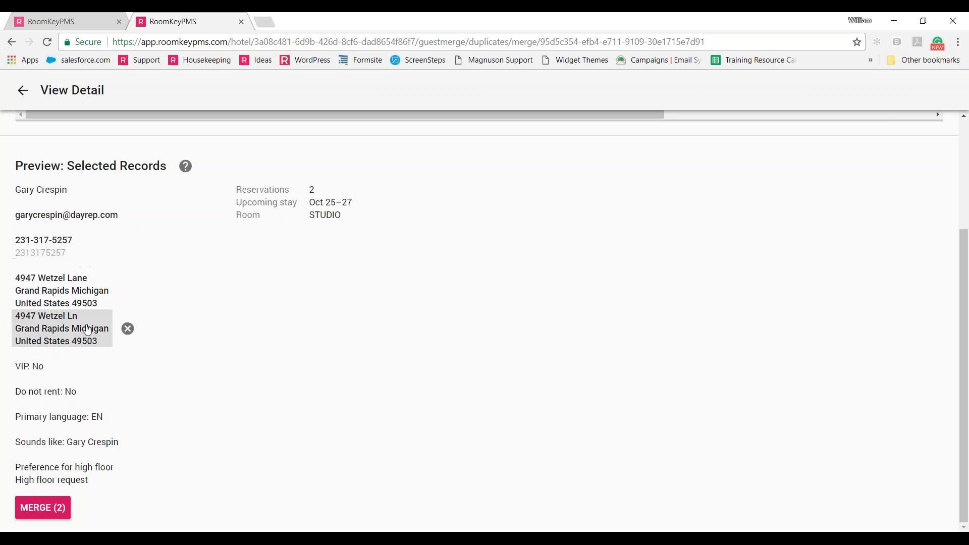
left_click(127, 330)
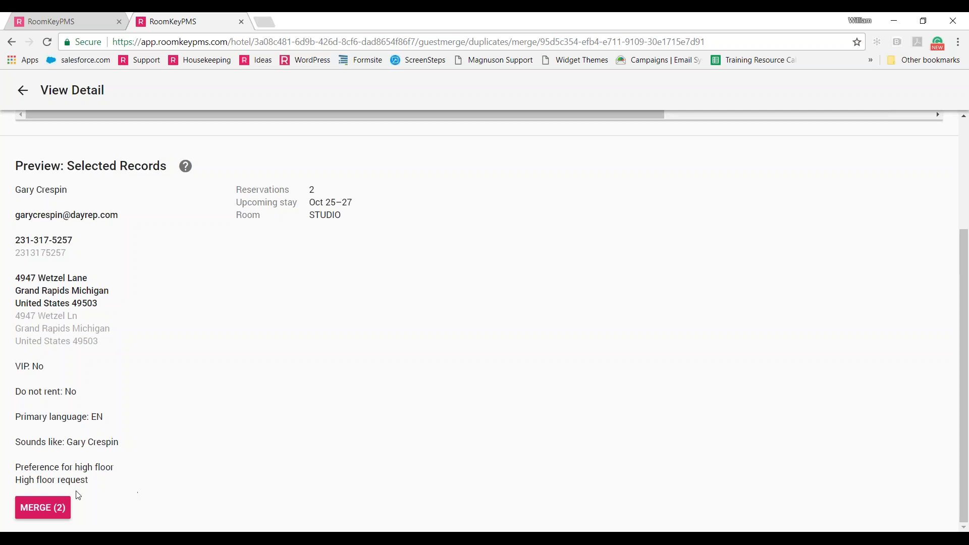
left_click(43, 517)
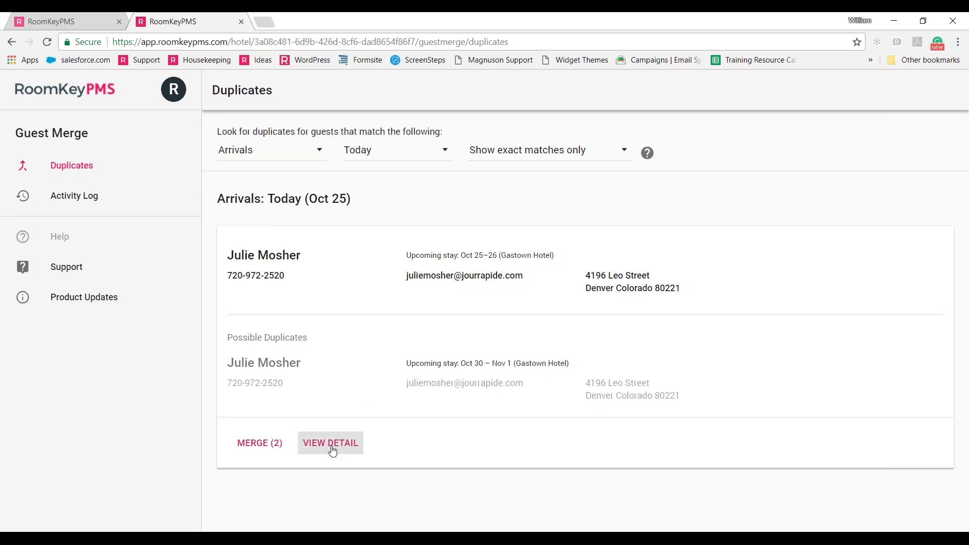
Step: Merge the last exact-match guest's two profiles, and set the duplicate search to allow up to one misspelling
left_click(273, 448)
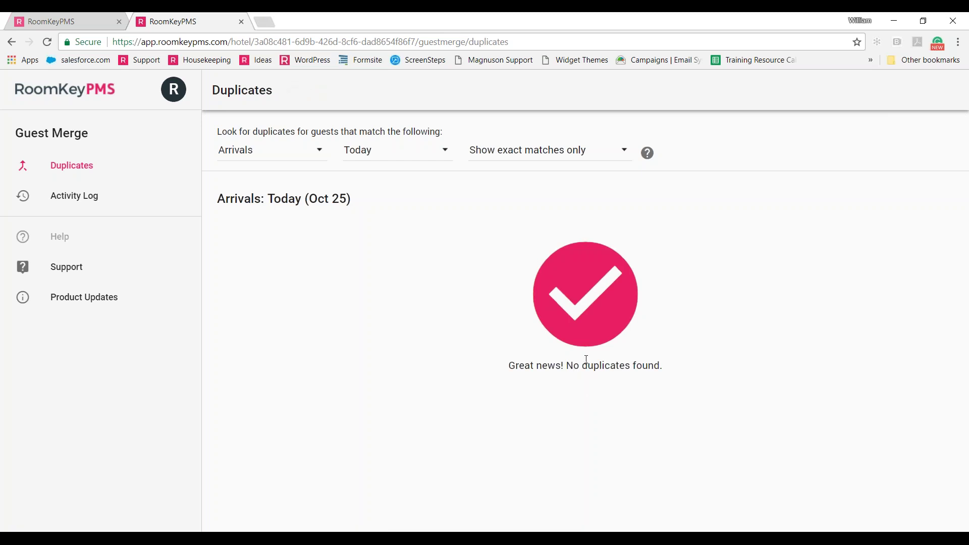
left_click(625, 152)
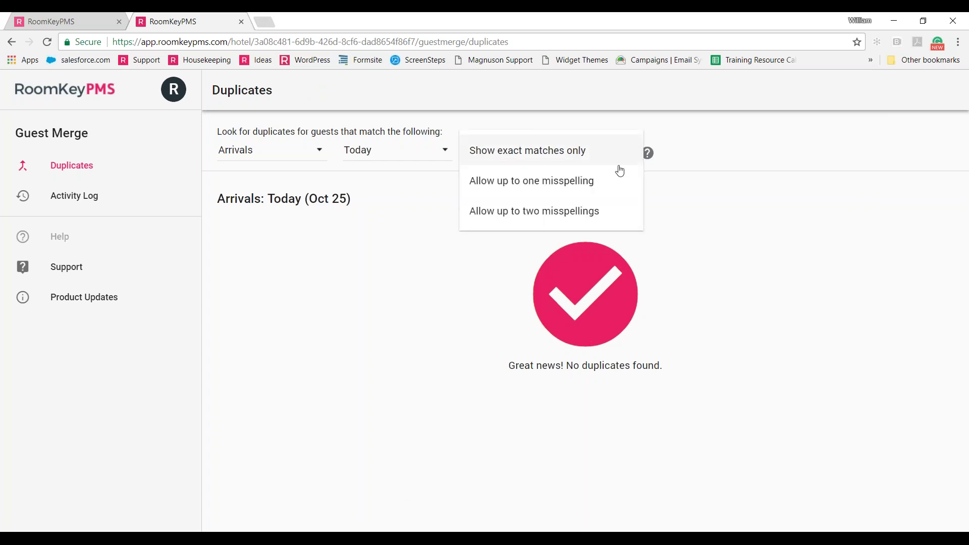
left_click(614, 191)
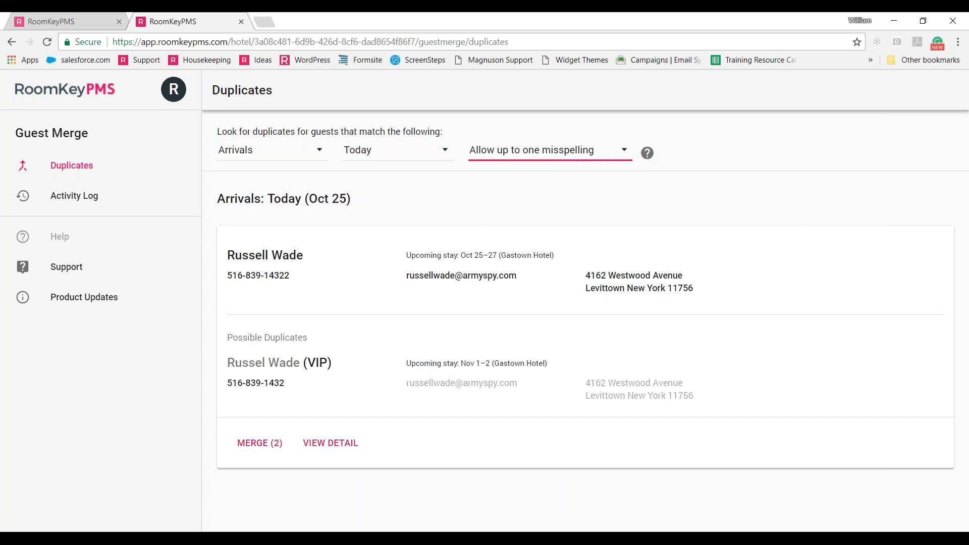
mouse_move(511, 392)
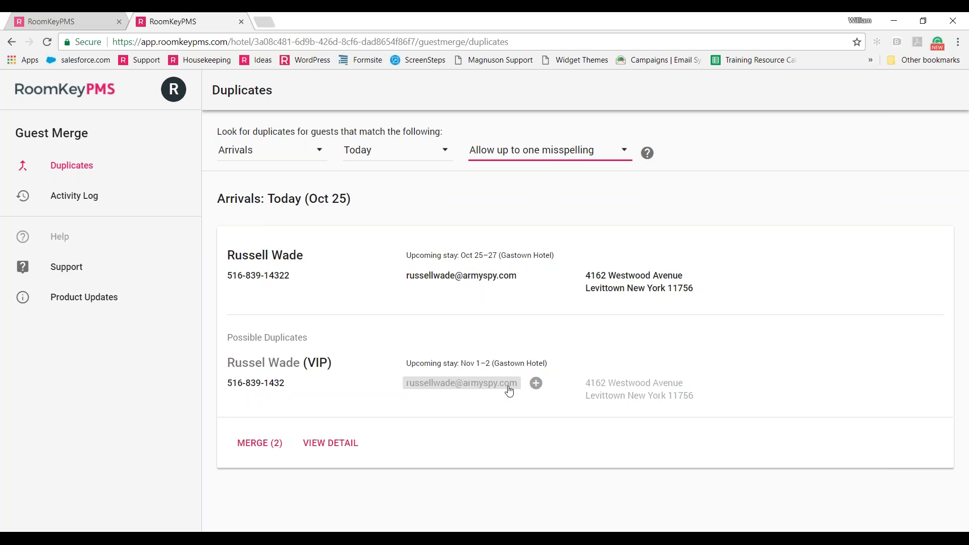
mouse_move(635, 391)
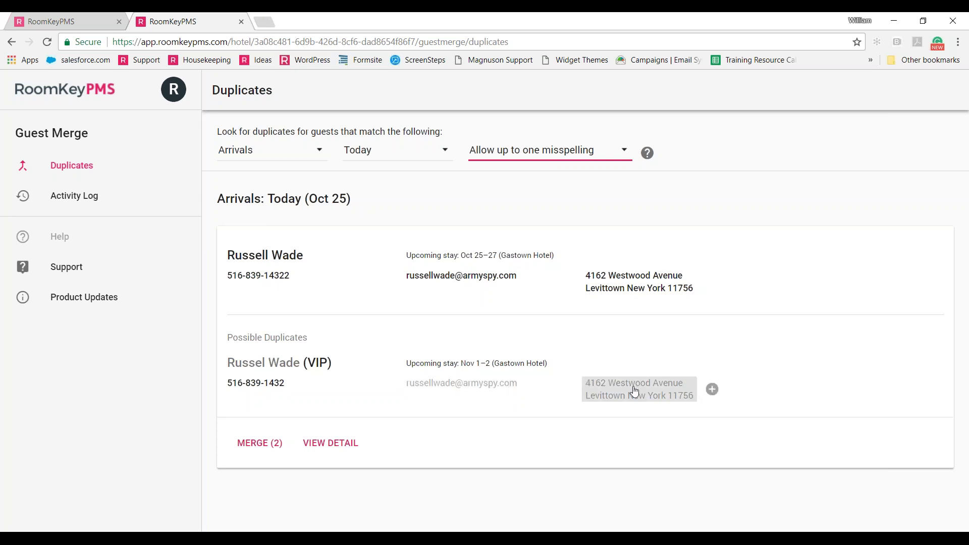
mouse_move(273, 284)
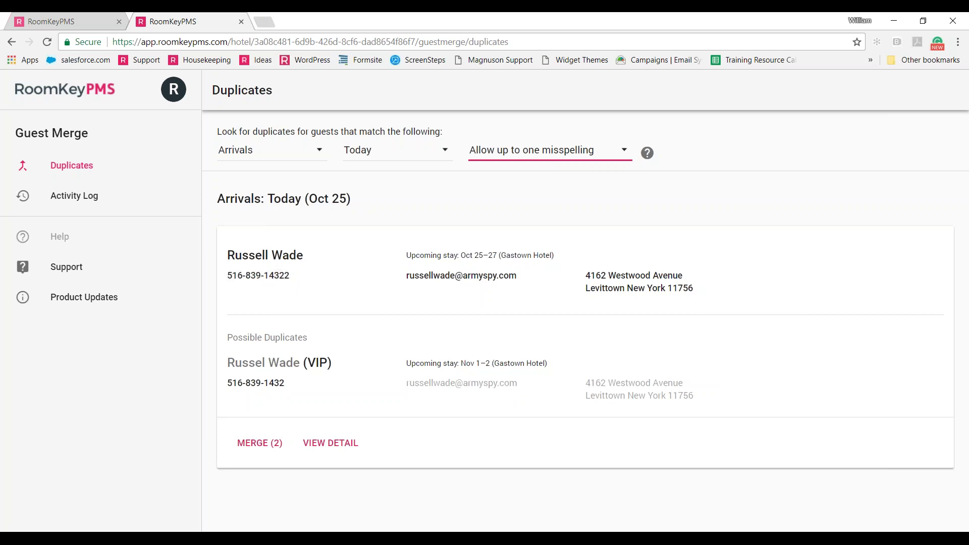
Step: In the one-misspelling match's details, keep the first name spelled with double "l", exclude the phone number with the extra digit, and merge both profiles
mouse_move(285, 386)
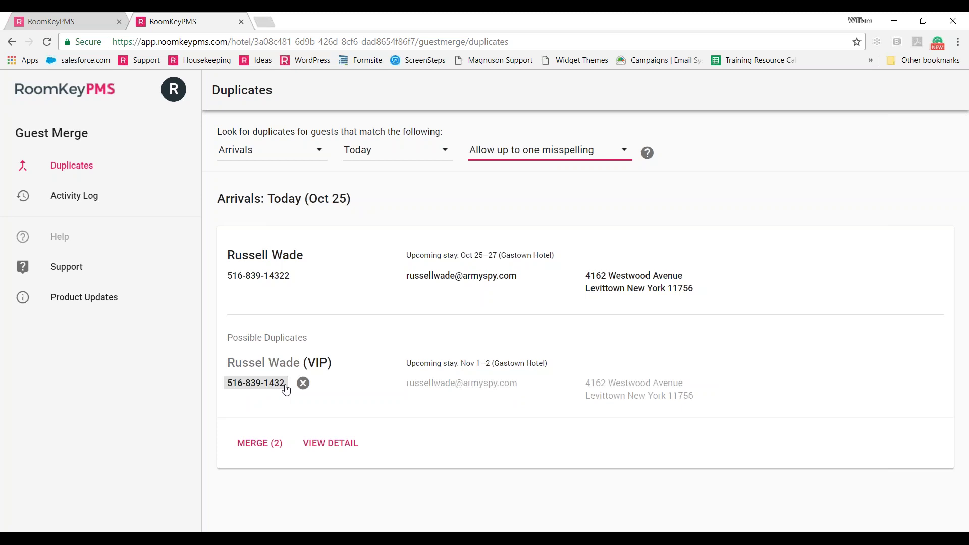
left_click(342, 453)
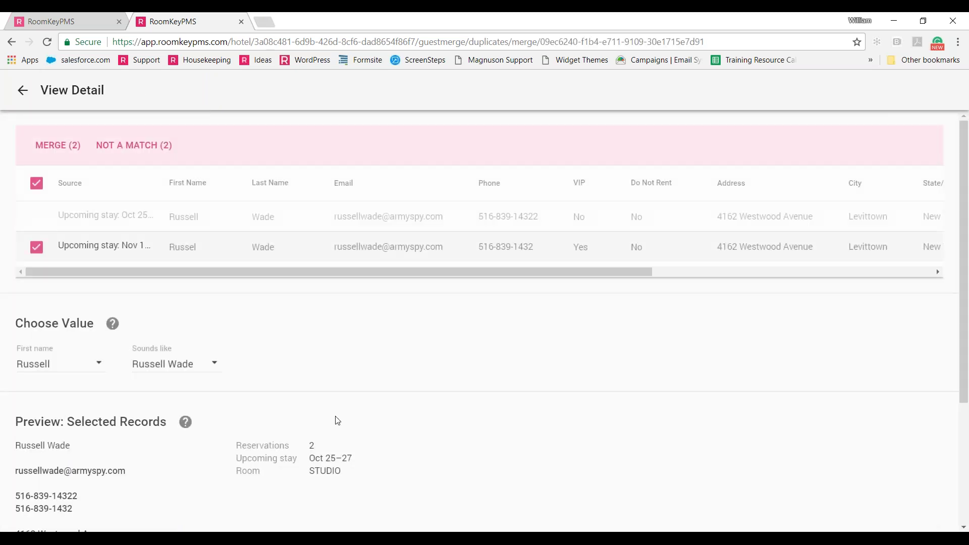
scroll(327, 404, "down", 4)
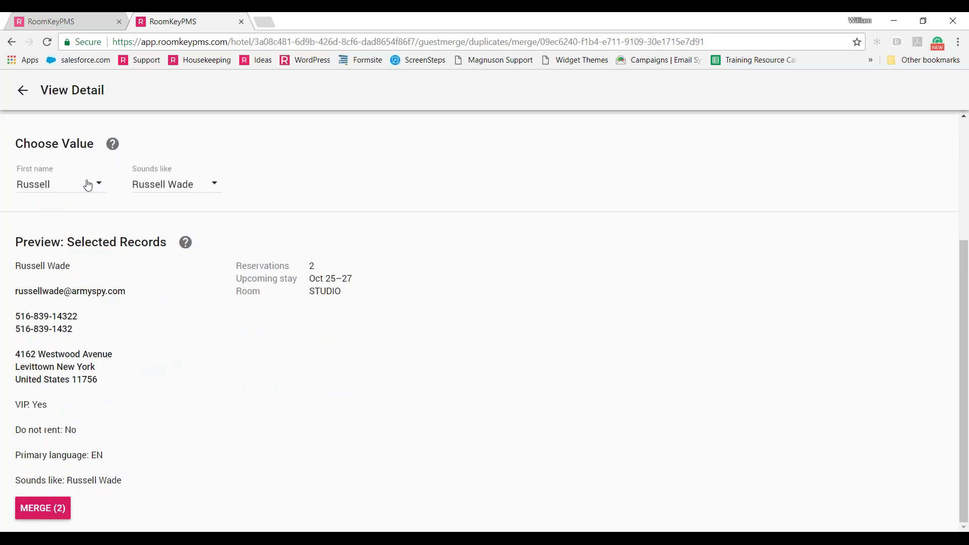
mouse_move(86, 300)
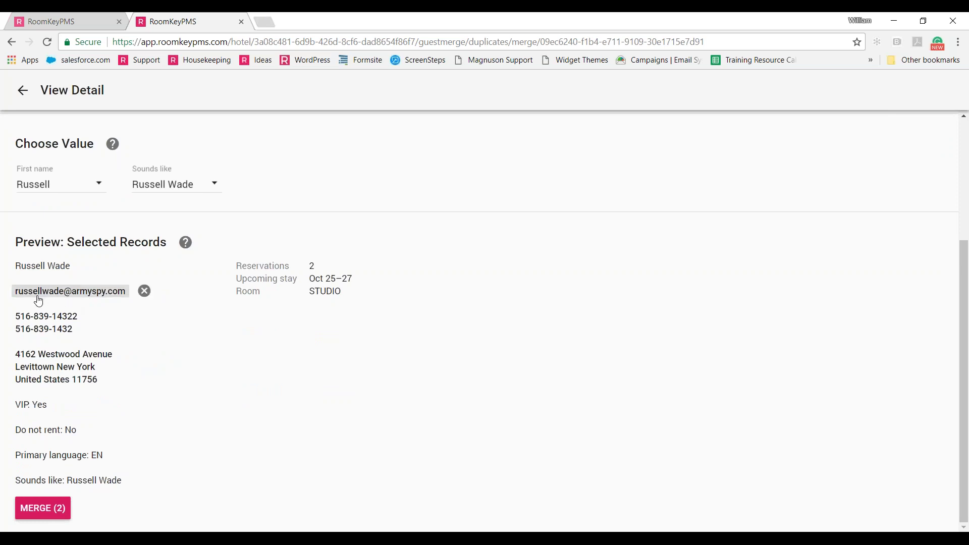
left_click(98, 189)
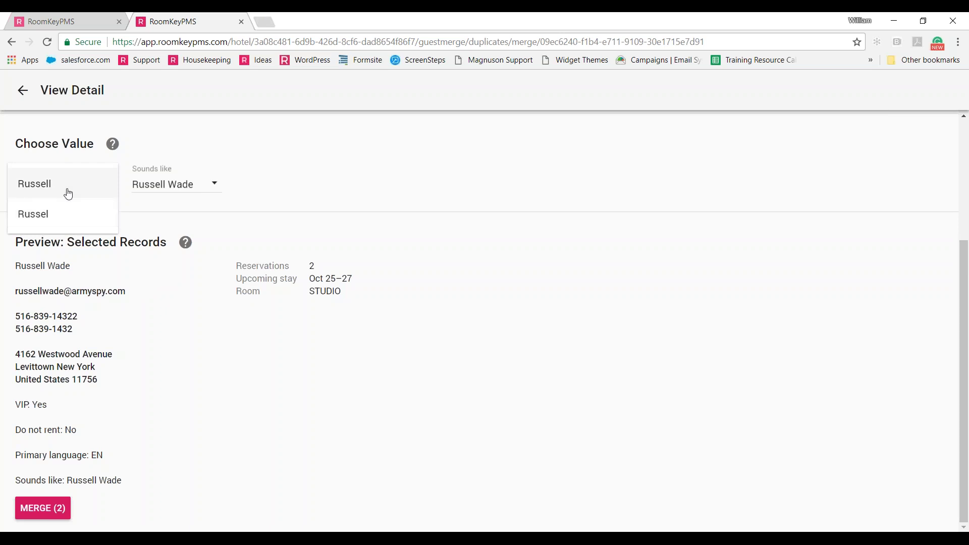
left_click(68, 194)
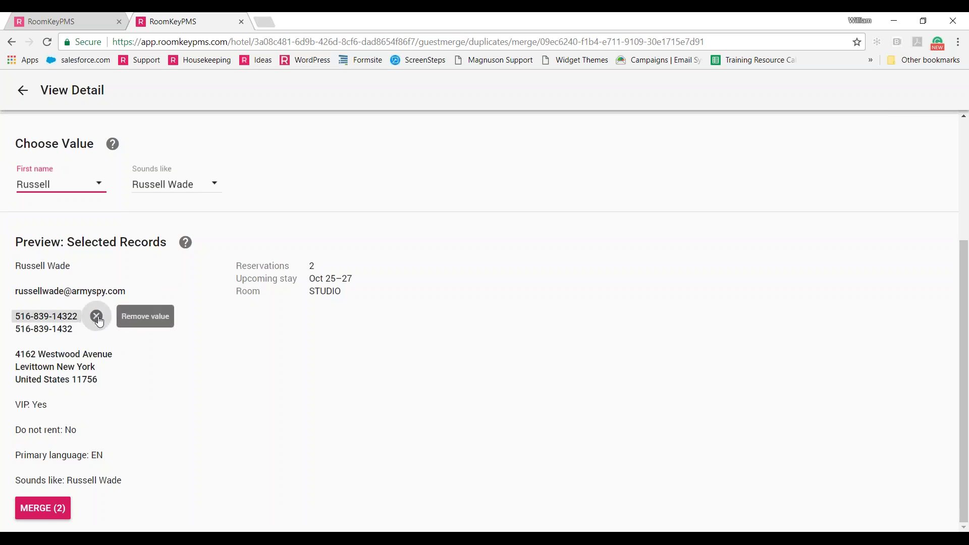
left_click(96, 317)
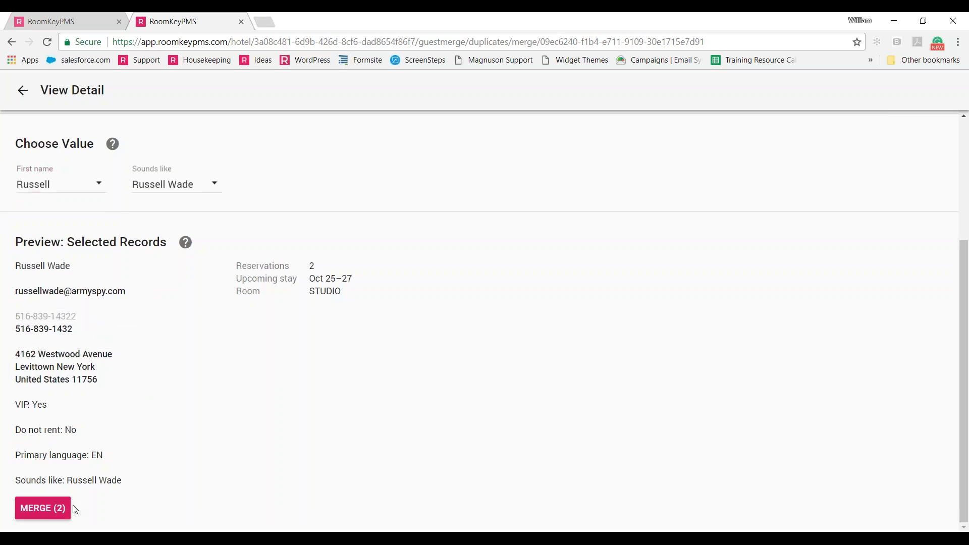
left_click(43, 508)
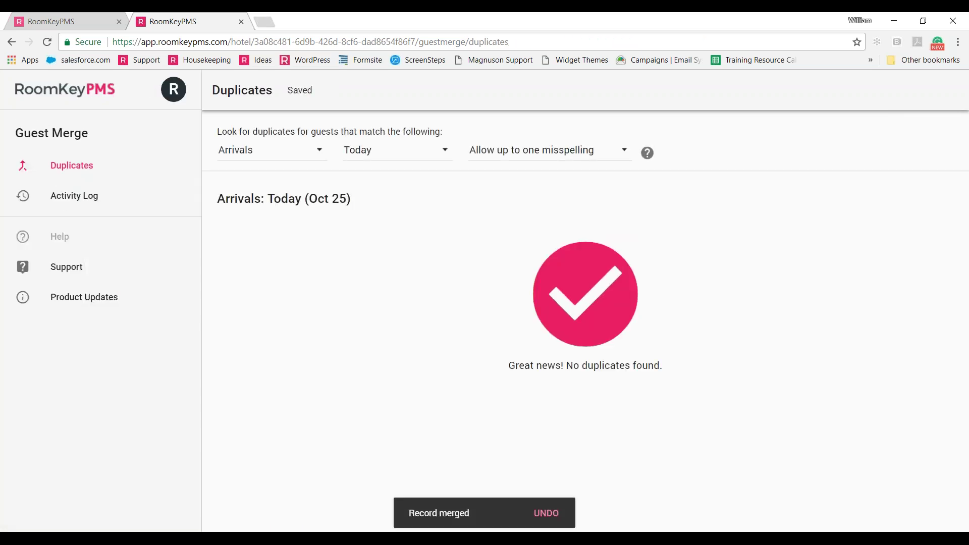
Step: Set the duplicate search to allow up to two misspellings, and view the first match's details
left_click(625, 157)
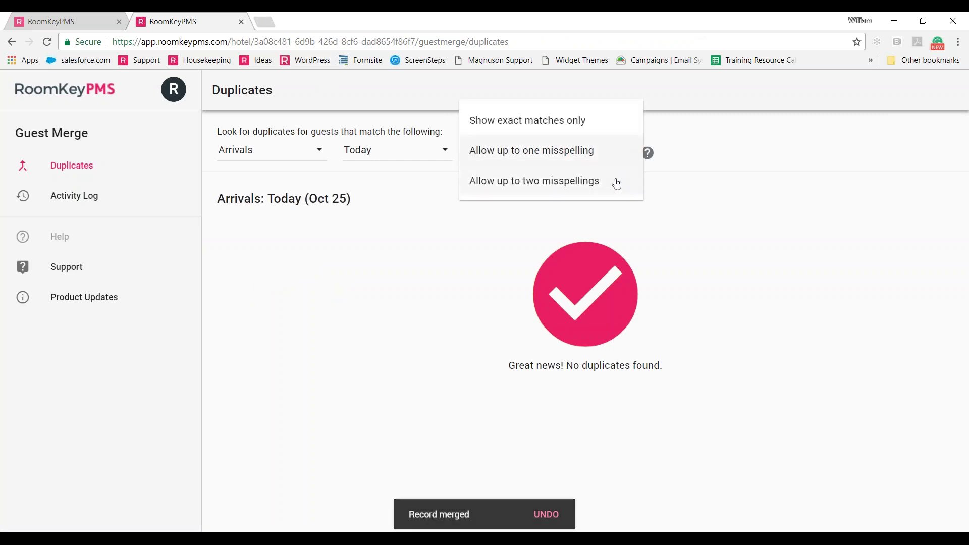
left_click(617, 184)
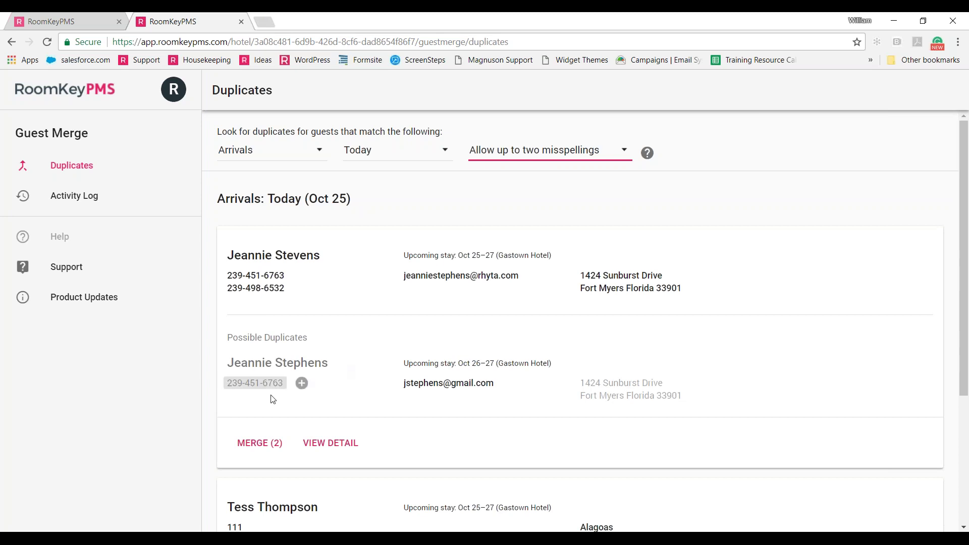
mouse_move(271, 390)
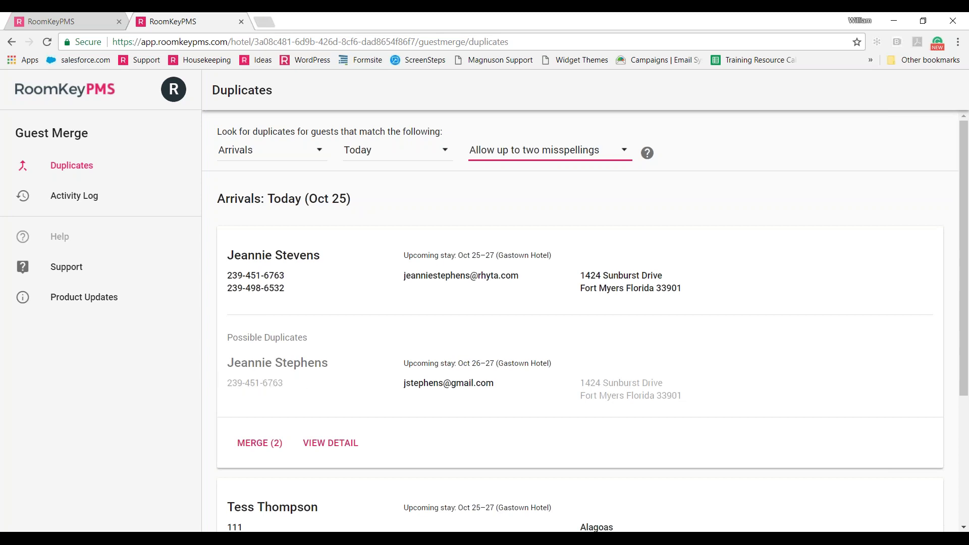
mouse_move(483, 389)
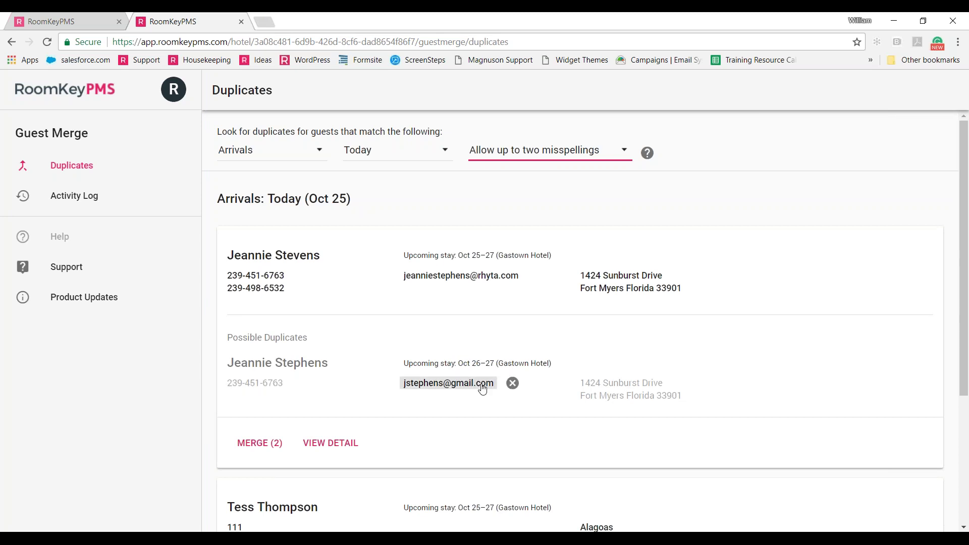
mouse_move(663, 389)
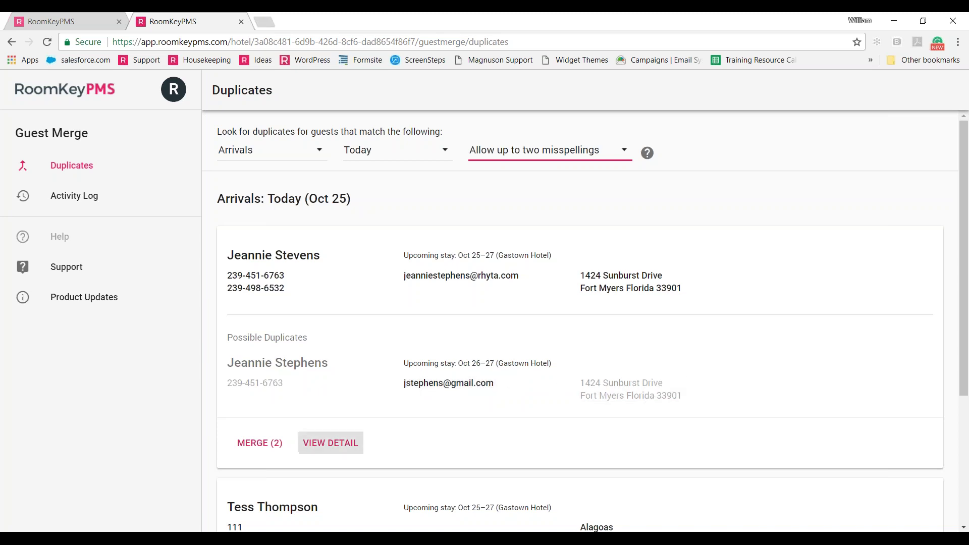
left_click(342, 452)
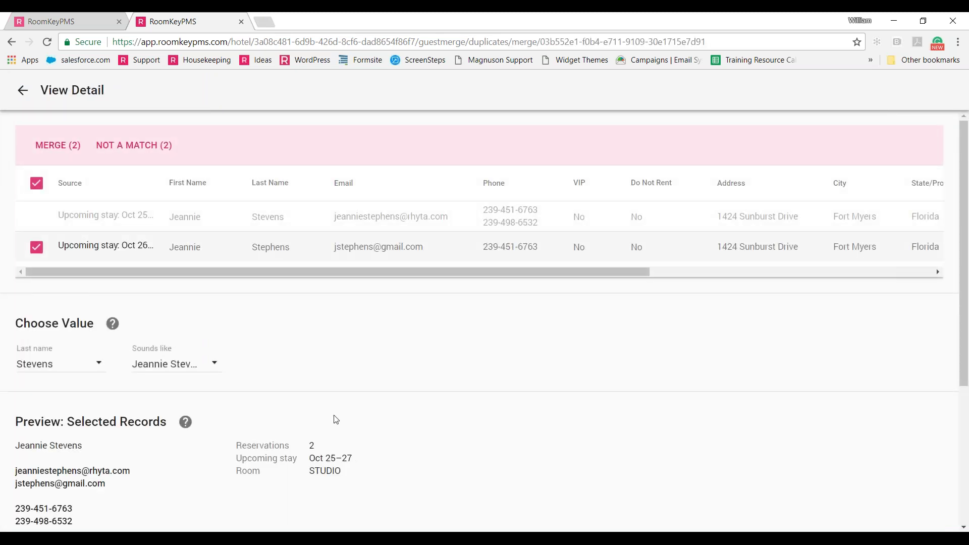
Step: Choose the "ph" spelling for the last name and the Sounds like value, and merge the two profiles
scroll(336, 419, "down", 1)
scroll(335, 419, "down", 1)
mouse_move(46, 350)
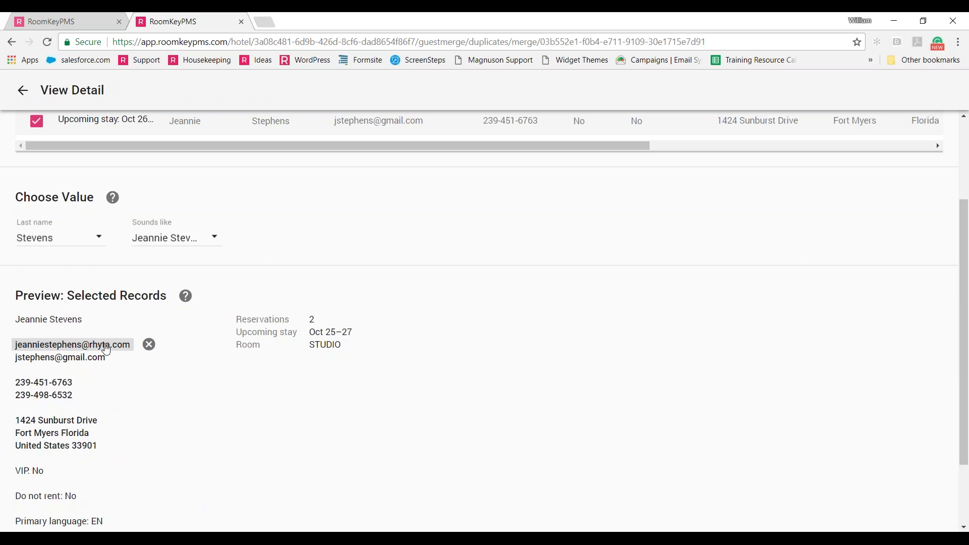
mouse_move(59, 365)
left_click(101, 240)
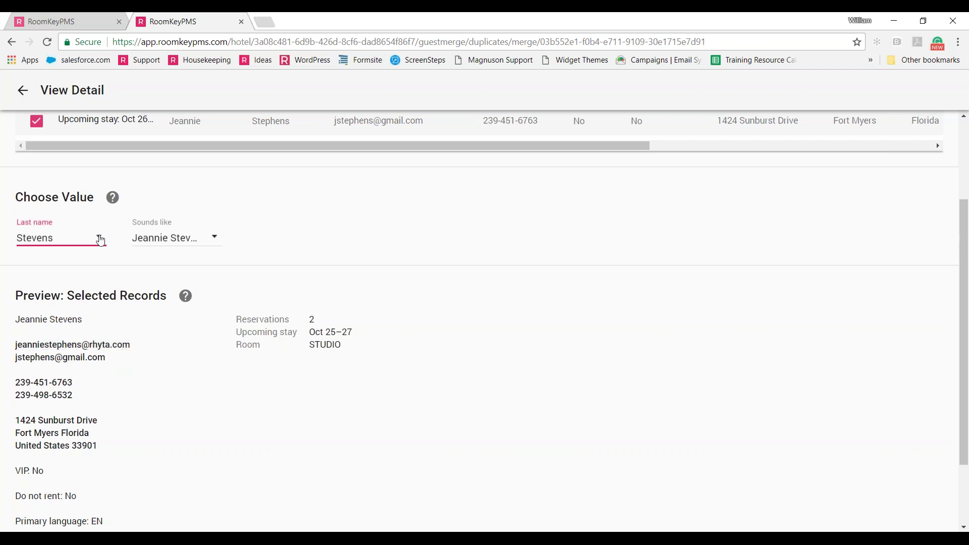
left_click(90, 268)
left_click(222, 242)
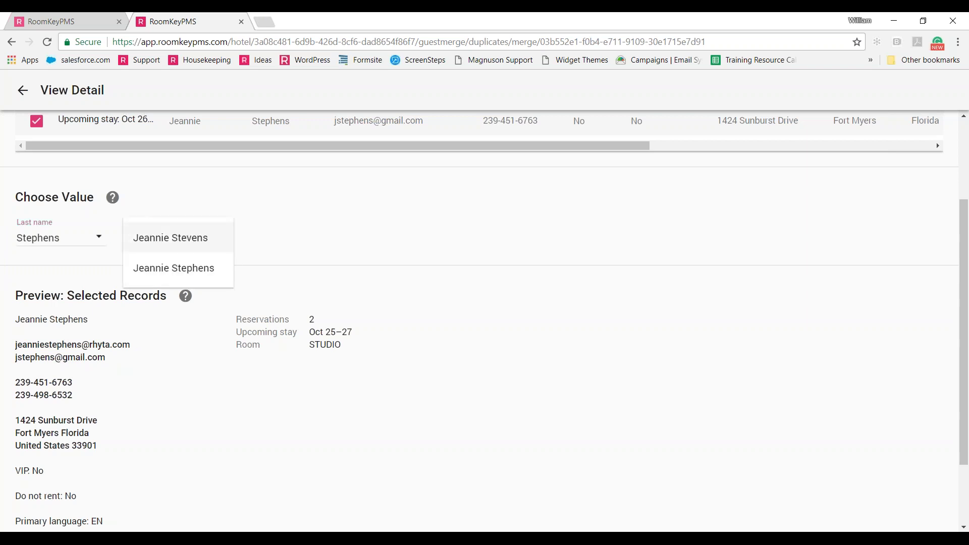
left_click(211, 273)
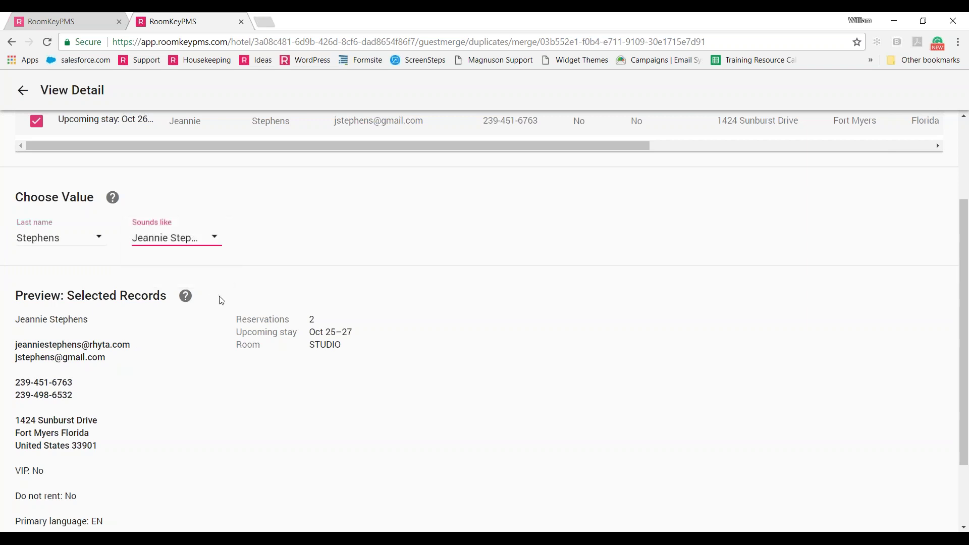
scroll(283, 327, "down", 2)
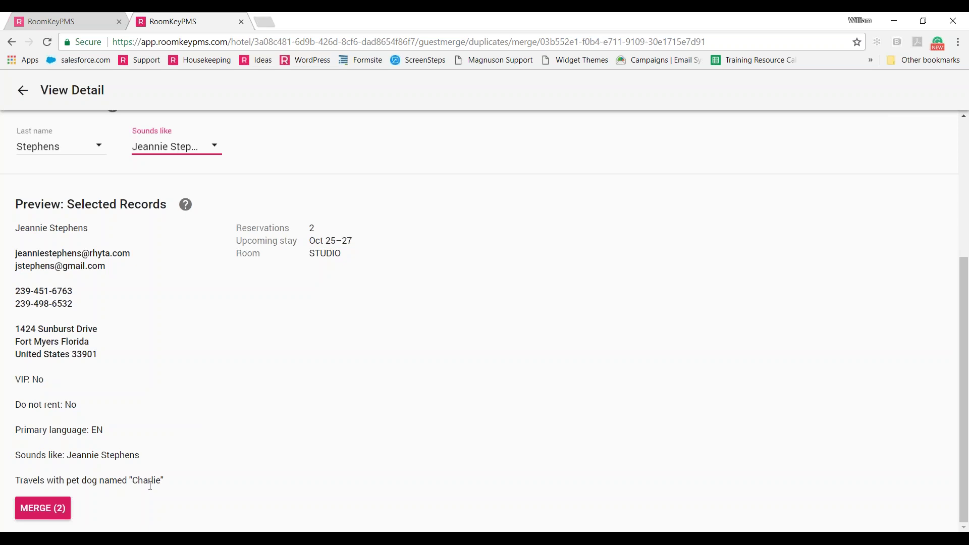
left_click(49, 514)
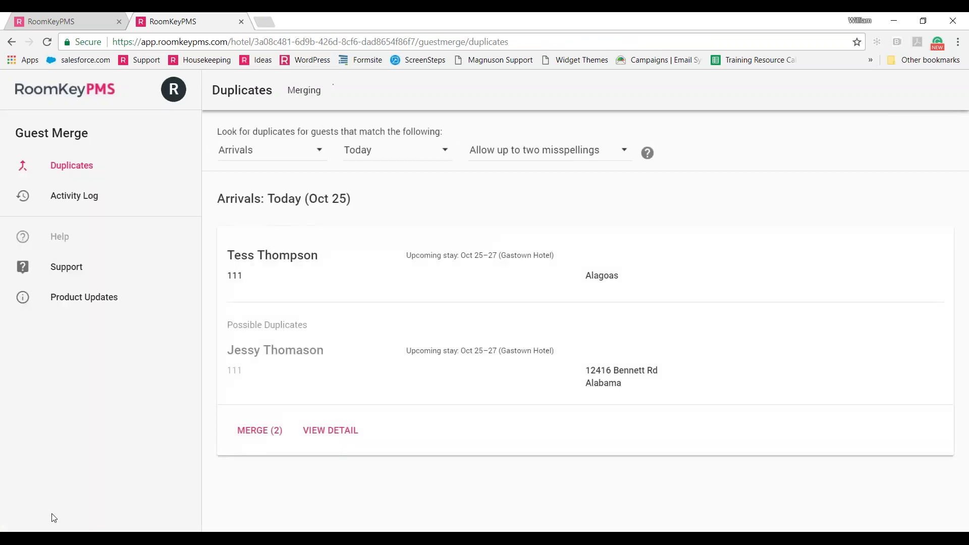
Step: Review the remaining possible duplicate's details, and mark the two profiles as not a match
left_click(624, 154)
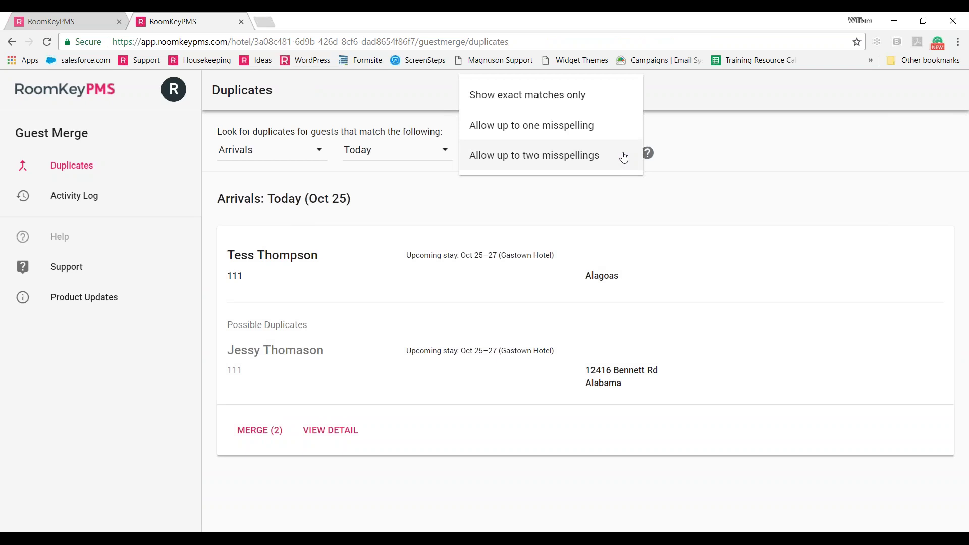
left_click(623, 200)
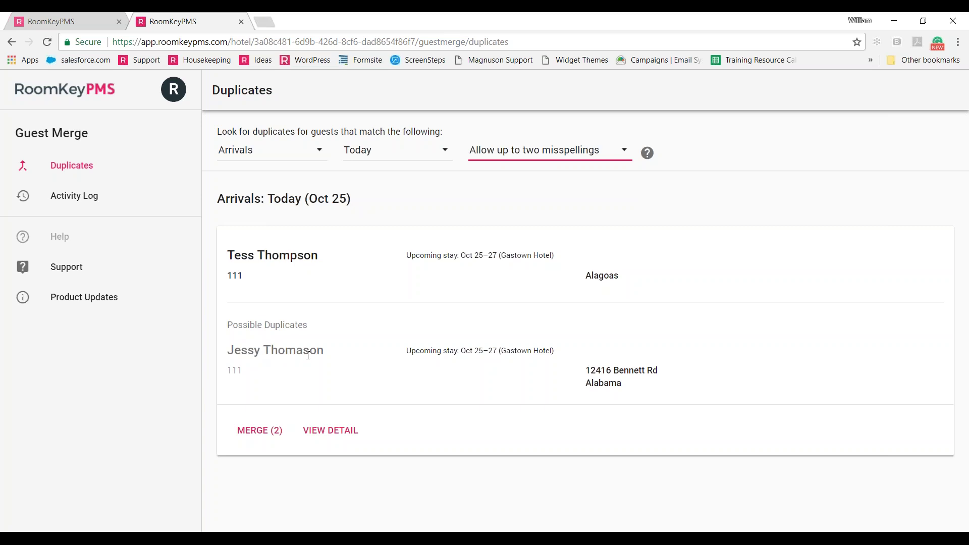
mouse_move(630, 386)
mouse_move(242, 284)
left_click(346, 436)
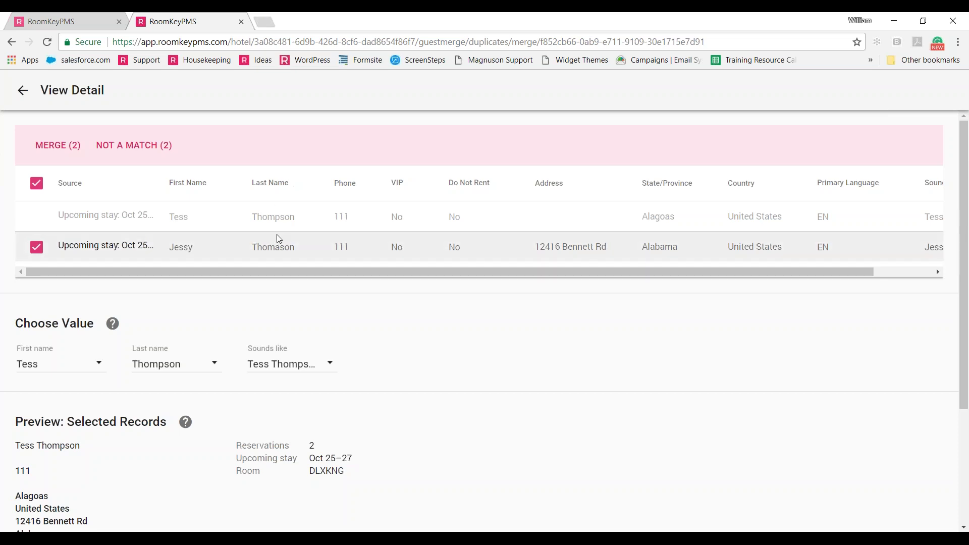
left_click(148, 150)
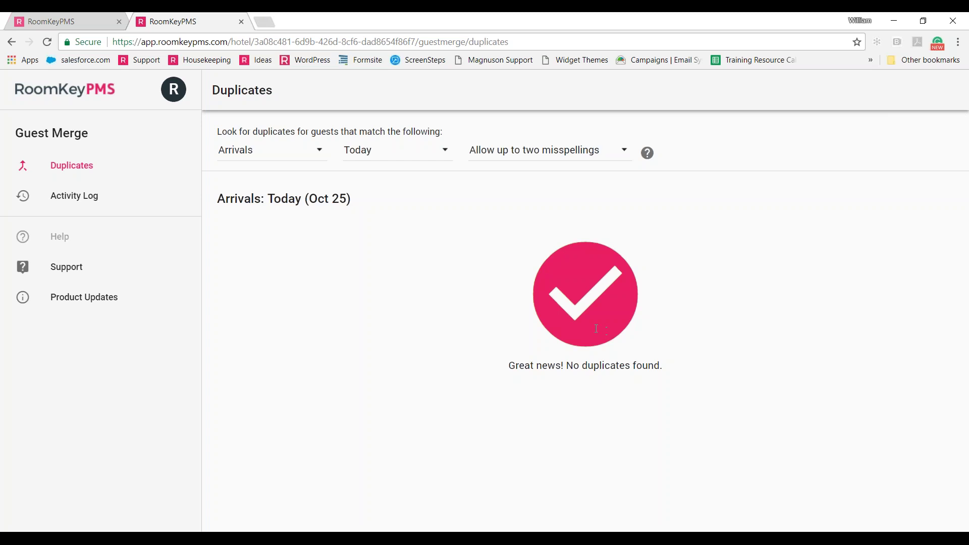
Step: View the Guest Merge activity log for the last 24 hours, and check the available time range options
left_click(97, 205)
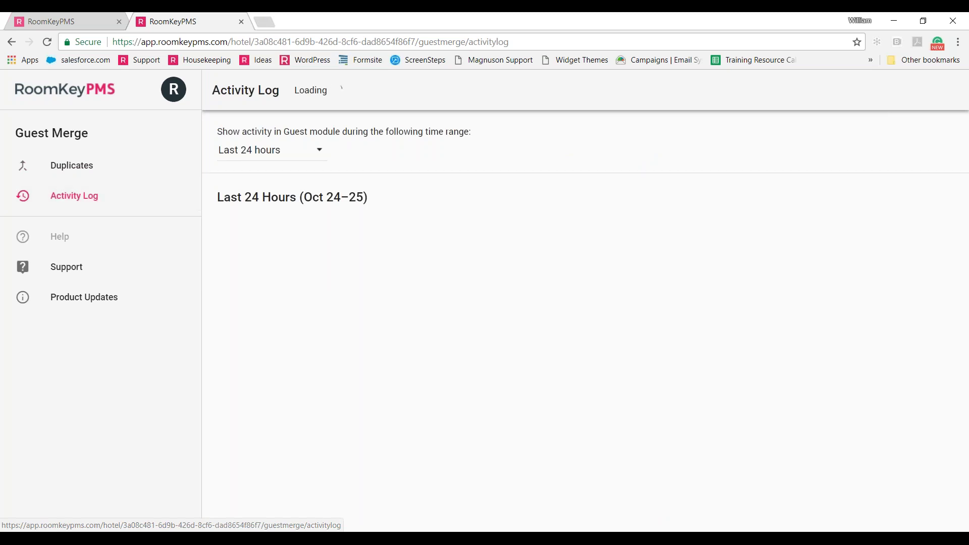
left_click(318, 154)
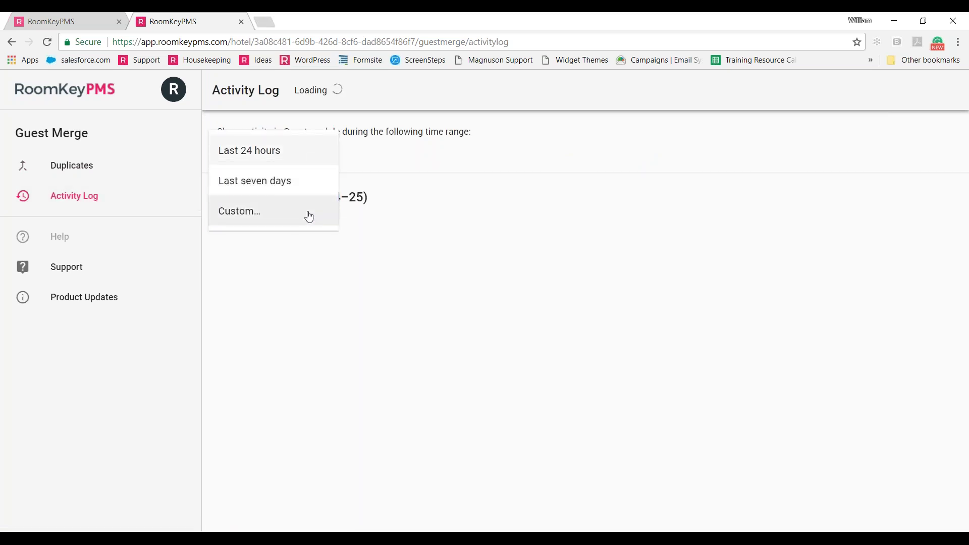
left_click(424, 162)
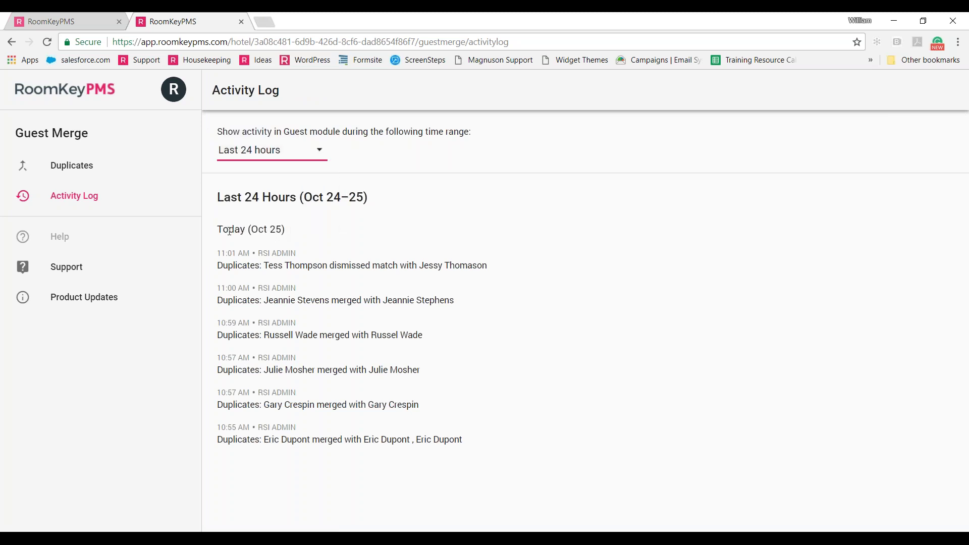